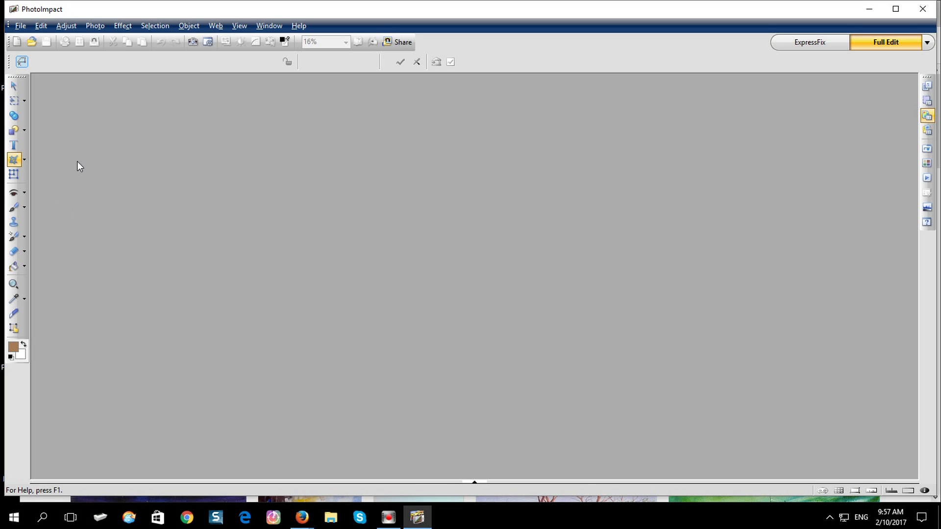
Open the photo bridge of sighs.jpg and move its window so the whole image is in view
left_click(30, 42)
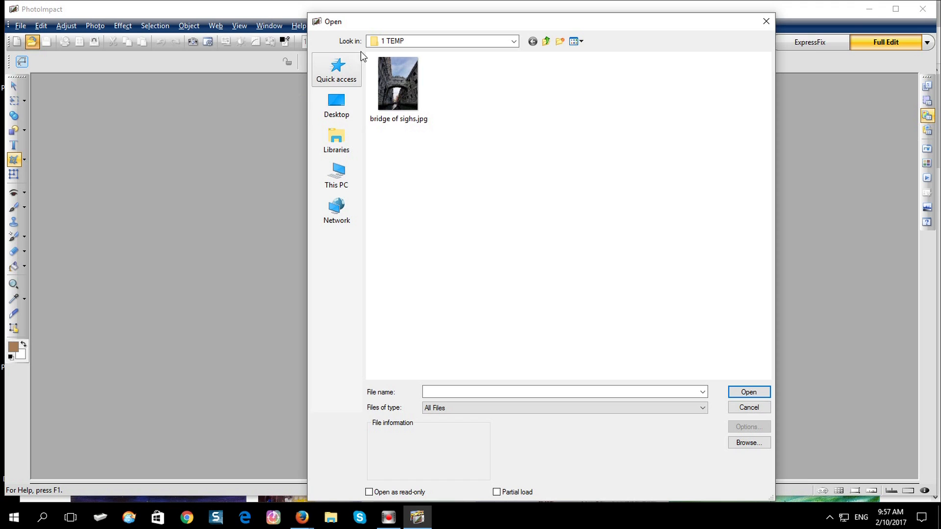
double_click(398, 82)
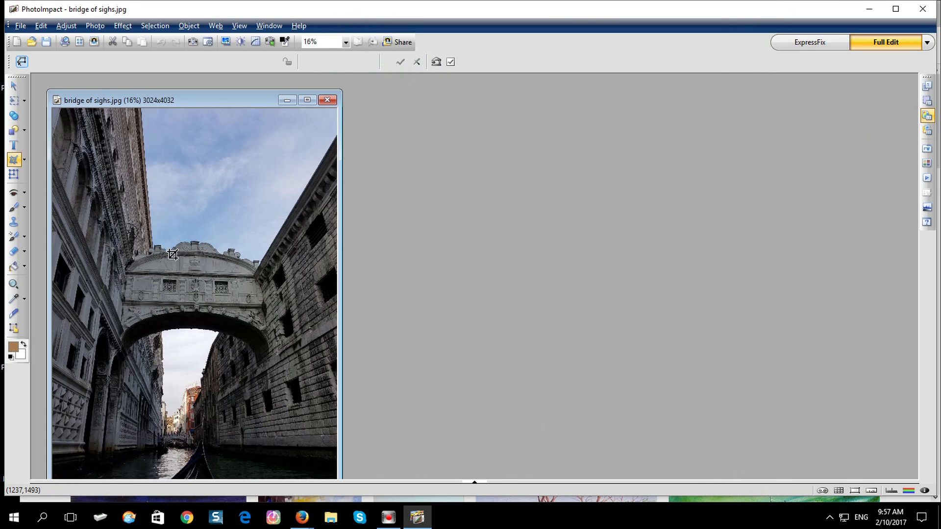
left_click_drag(220, 100, 354, 86)
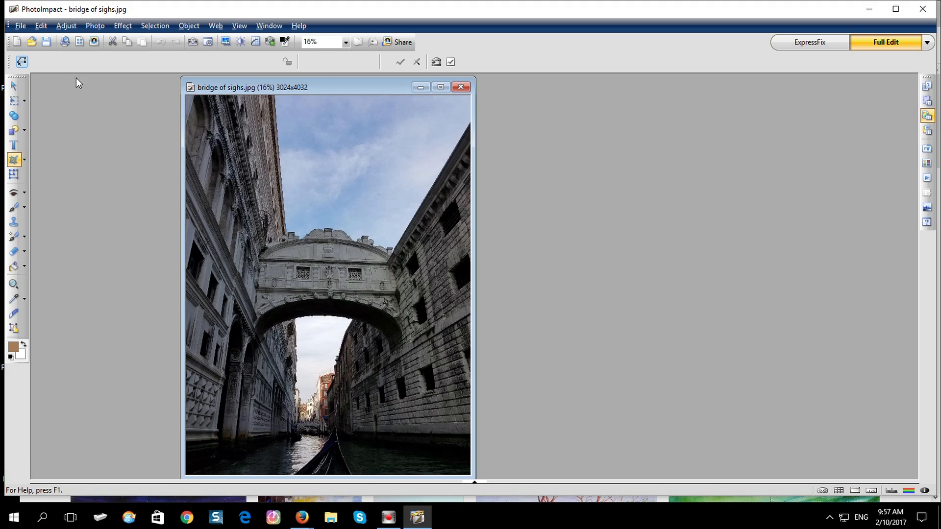
Brighten the photo with Levels by lowering the Master channel's white input level to 136
left_click(99, 29)
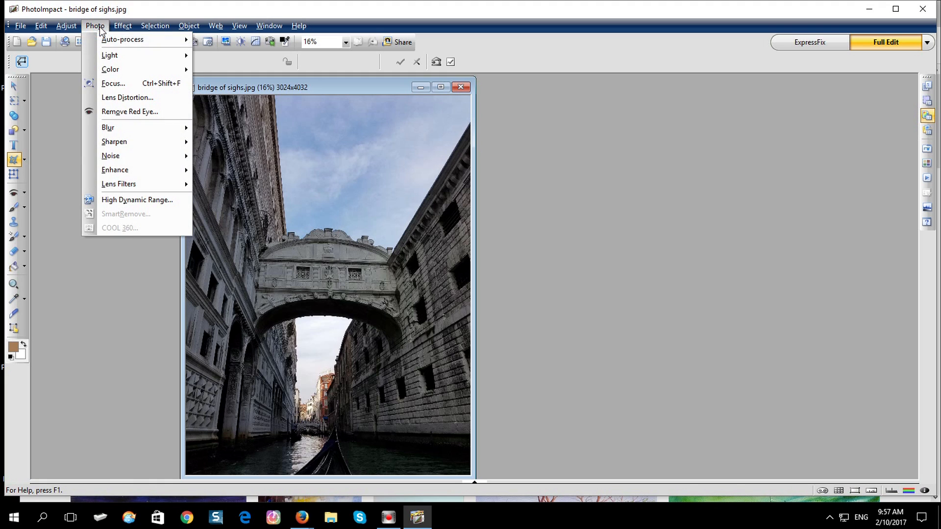
mouse_move(90, 54)
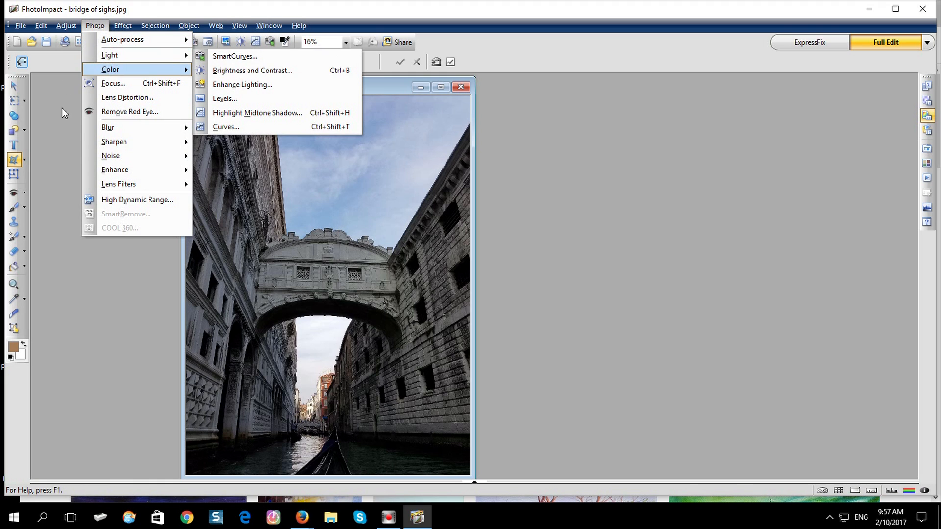
mouse_move(110, 69)
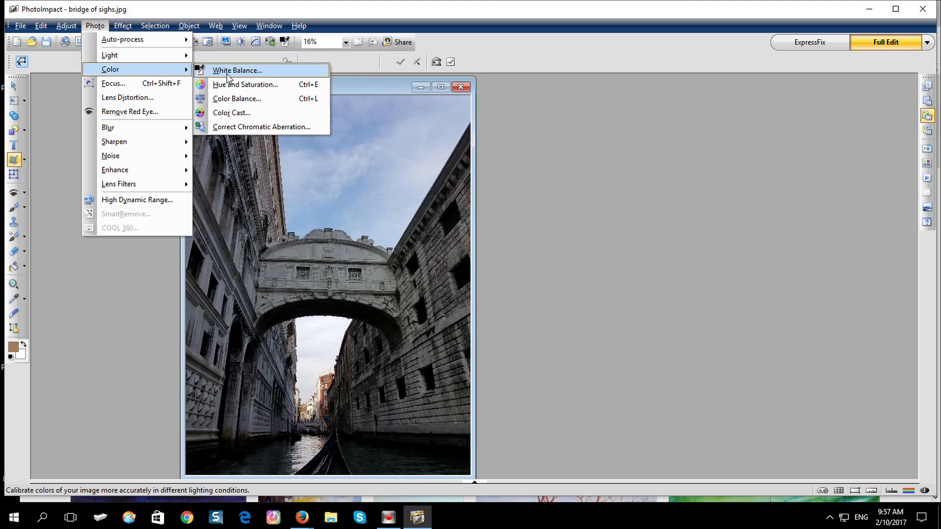
mouse_move(132, 56)
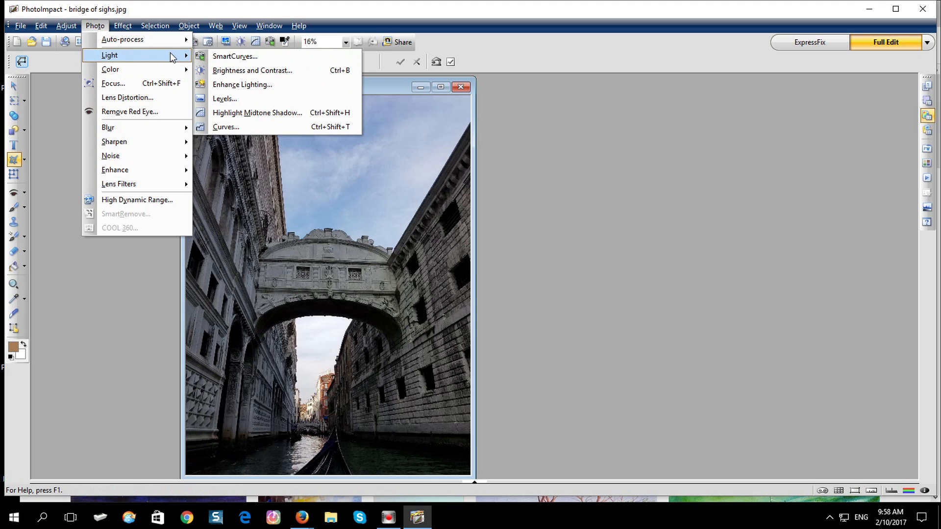
left_click(228, 99)
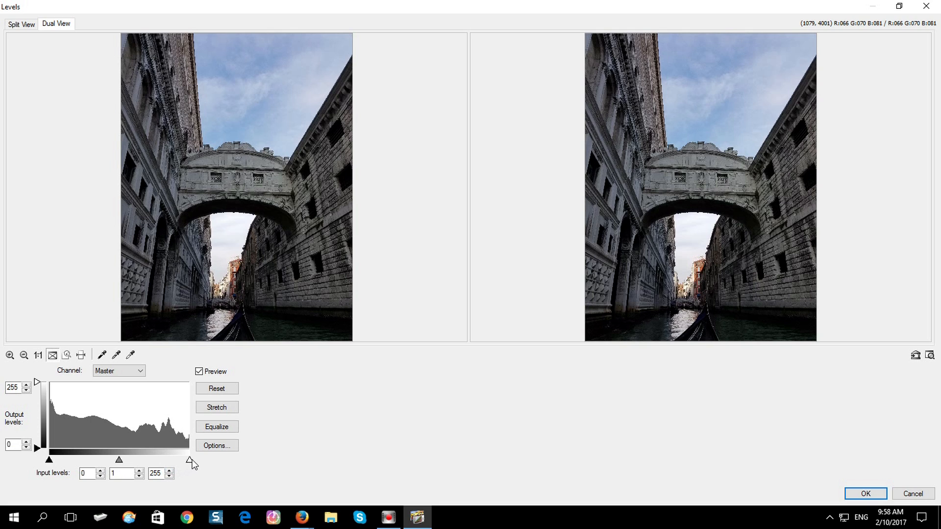
left_click_drag(192, 459, 168, 459)
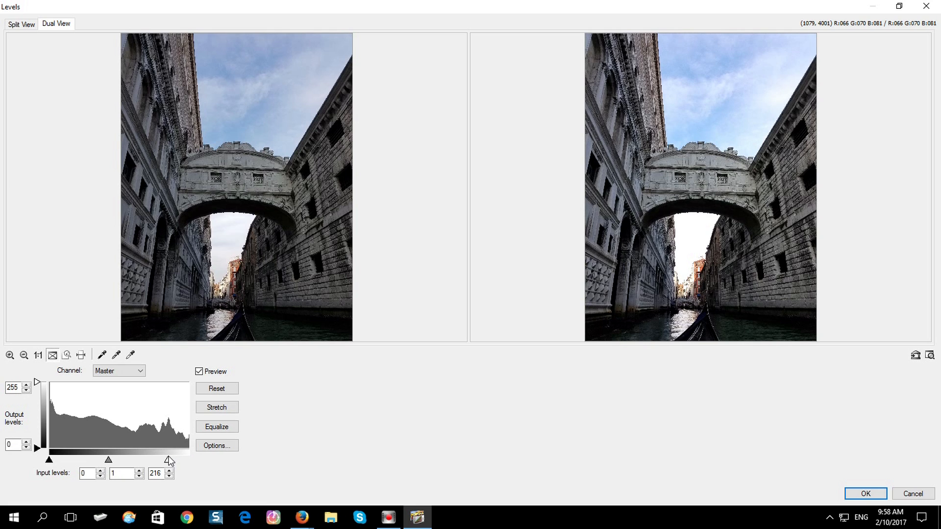
left_click_drag(165, 462, 135, 459)
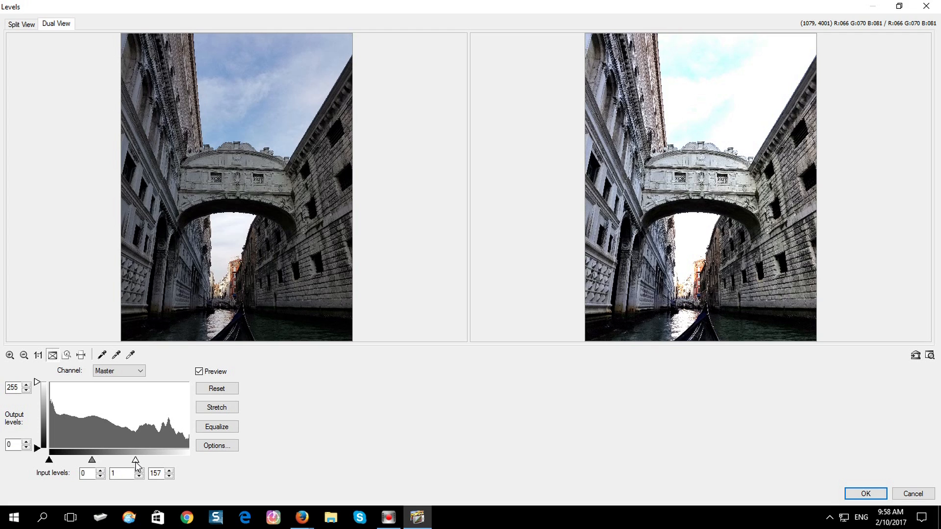
left_click_drag(136, 462, 123, 466)
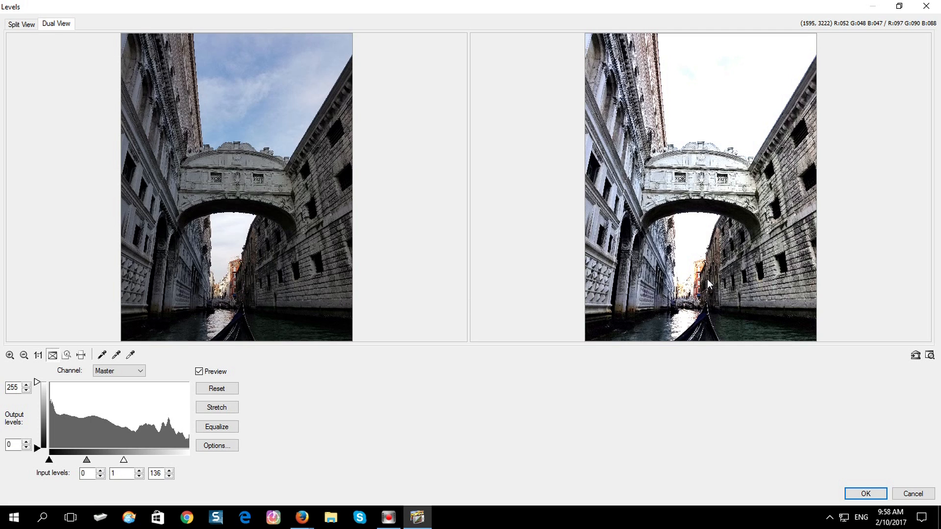
left_click(863, 495)
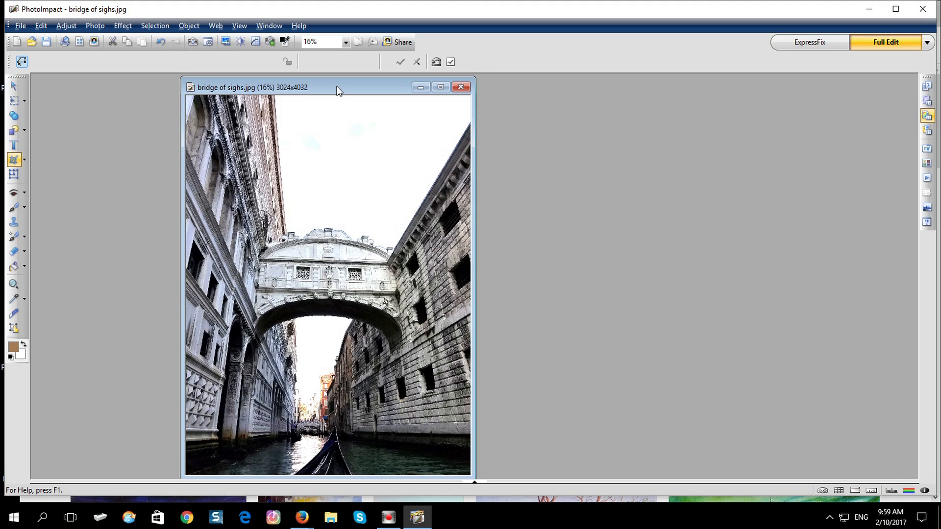
left_click_drag(337, 86, 348, 81)
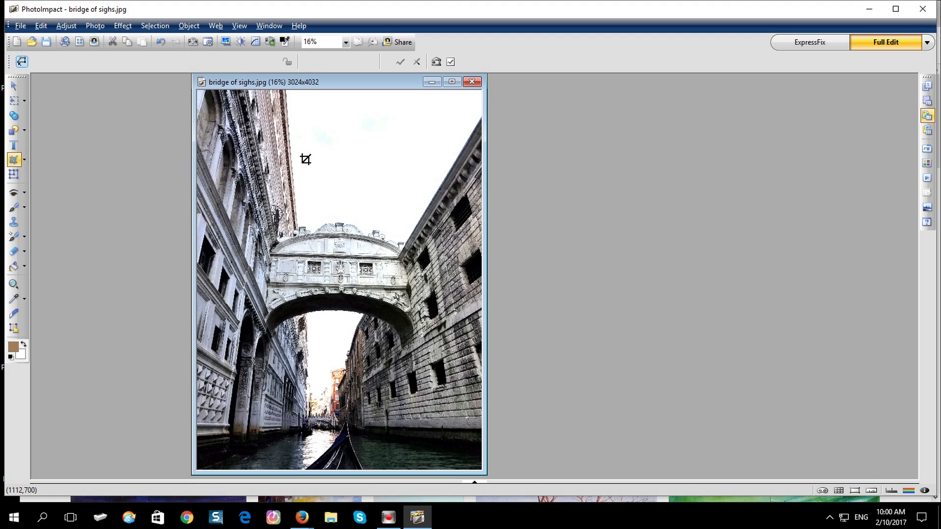
left_click(24, 159)
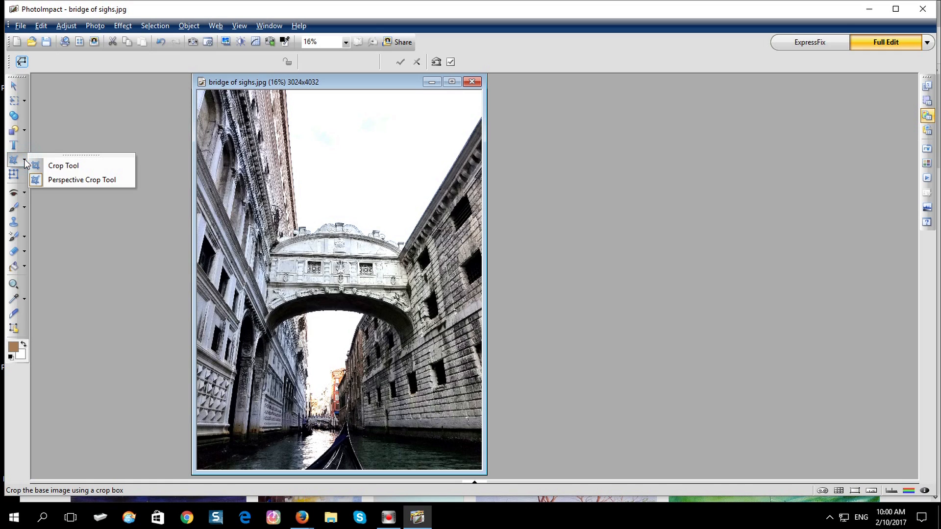
left_click(81, 181)
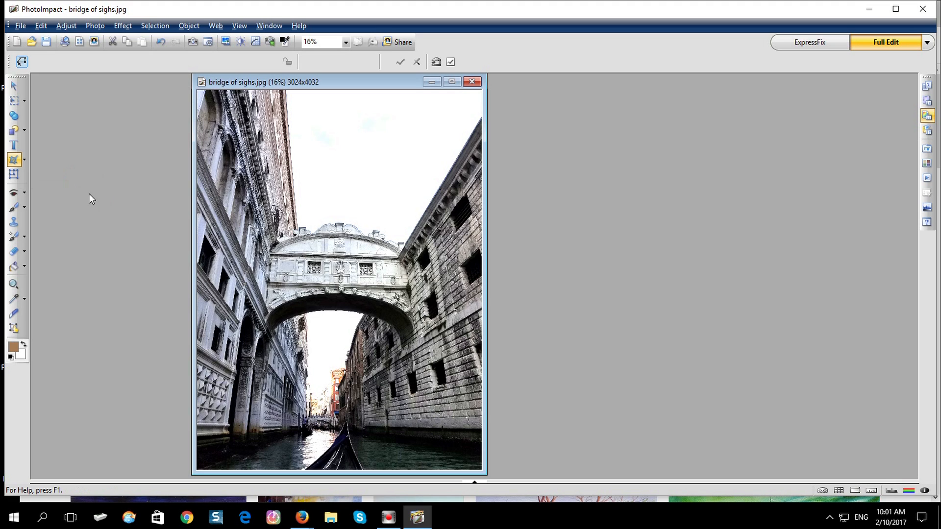
left_click(342, 153)
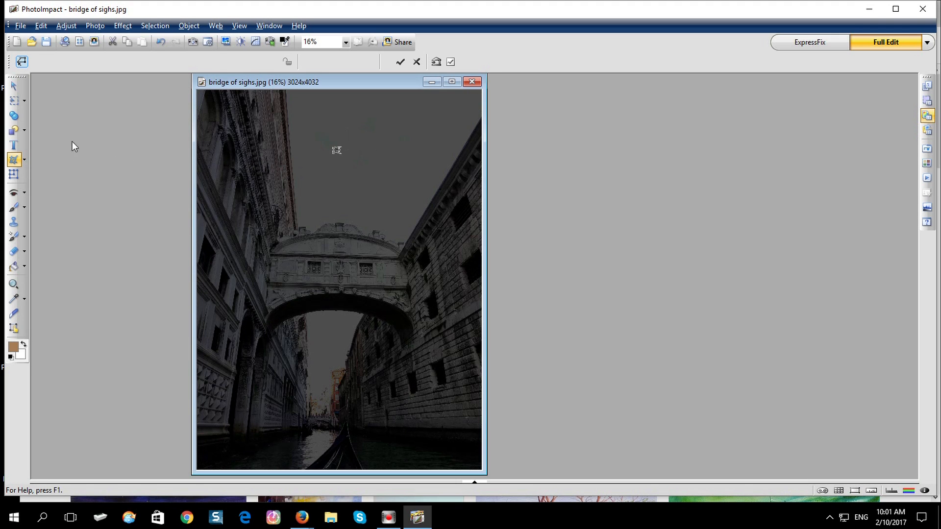
left_click(24, 160)
left_click(55, 167)
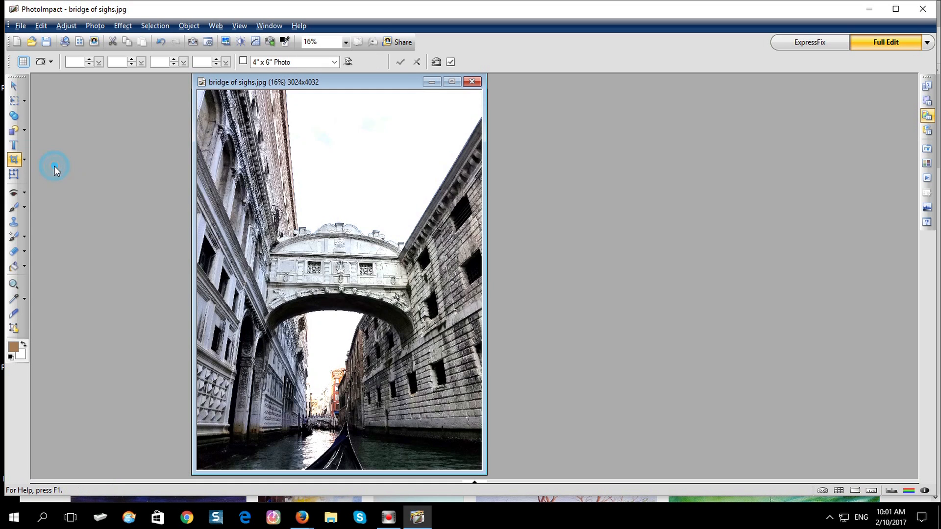
Draw a Perspective Crop box around the bridge and extend its two lower corners to the photo's bottom corners
left_click(21, 159)
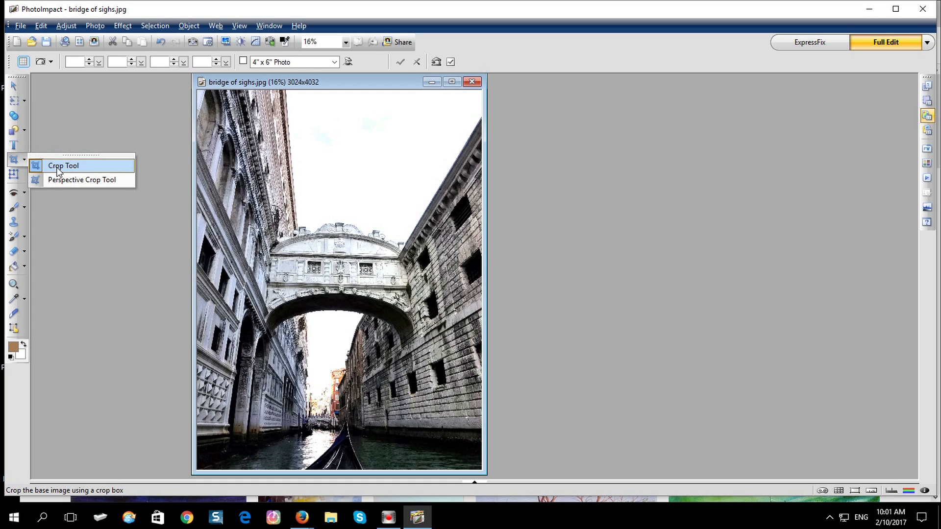
left_click(71, 179)
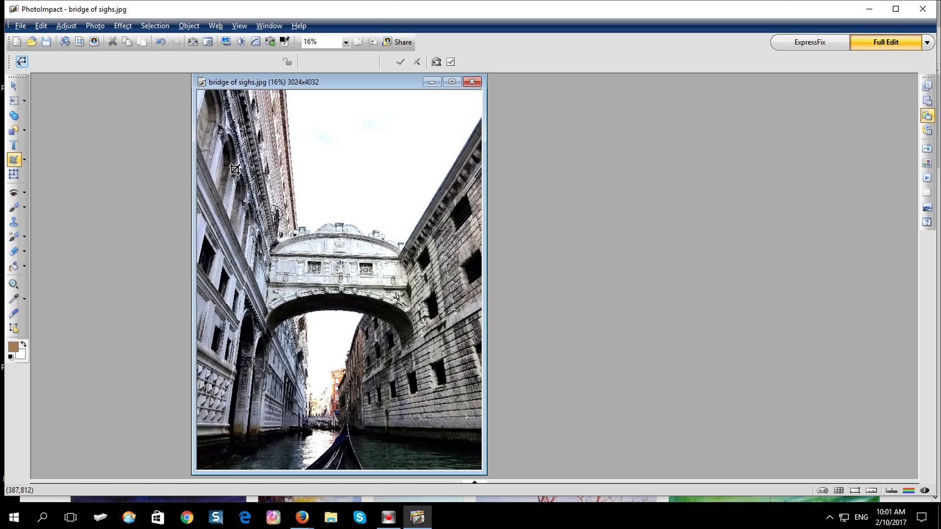
left_click_drag(219, 161, 465, 387)
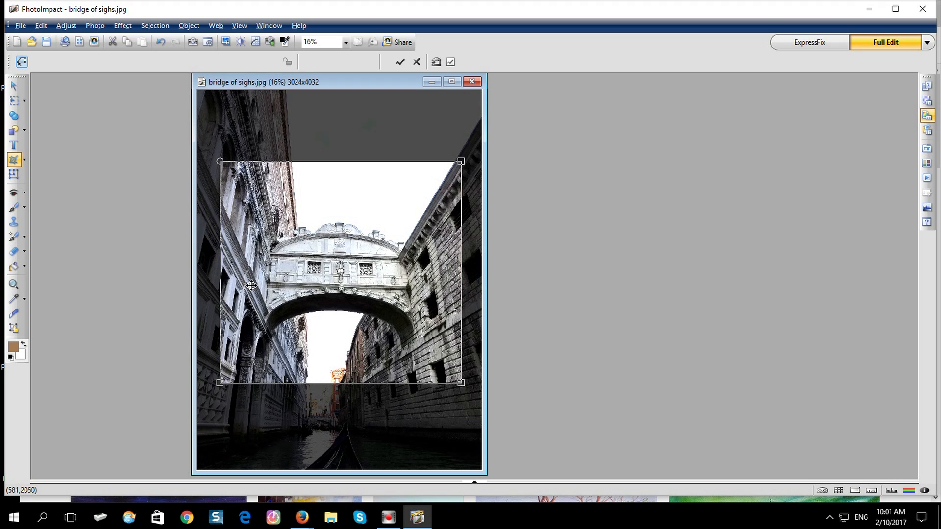
left_click_drag(219, 392, 194, 472)
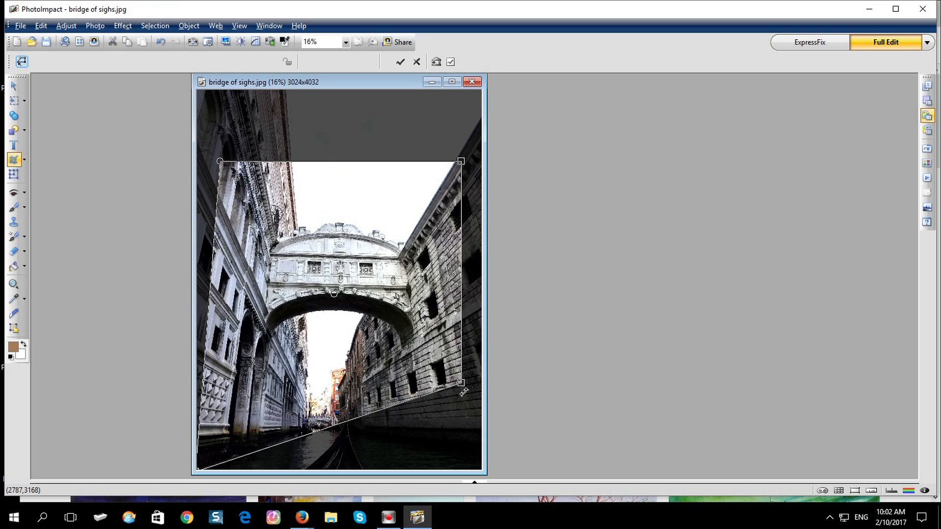
left_click_drag(460, 382, 480, 468)
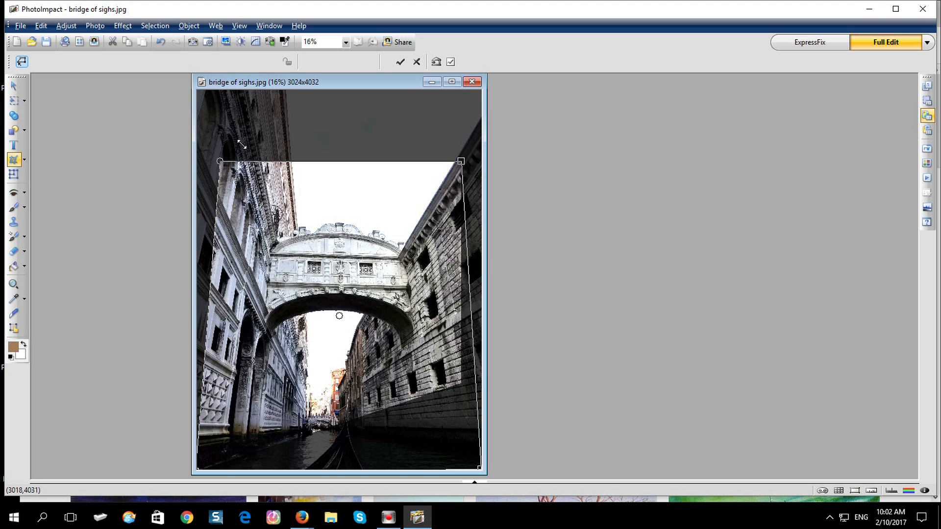
Move the crop box's two upper corners inward and up to the photo's top edge, and apply the perspective crop
mouse_move(220, 162)
left_mouse_down()
mouse_move(263, 106)
mouse_move(316, 106)
mouse_move(239, 91)
mouse_move(258, 96)
left_mouse_up()
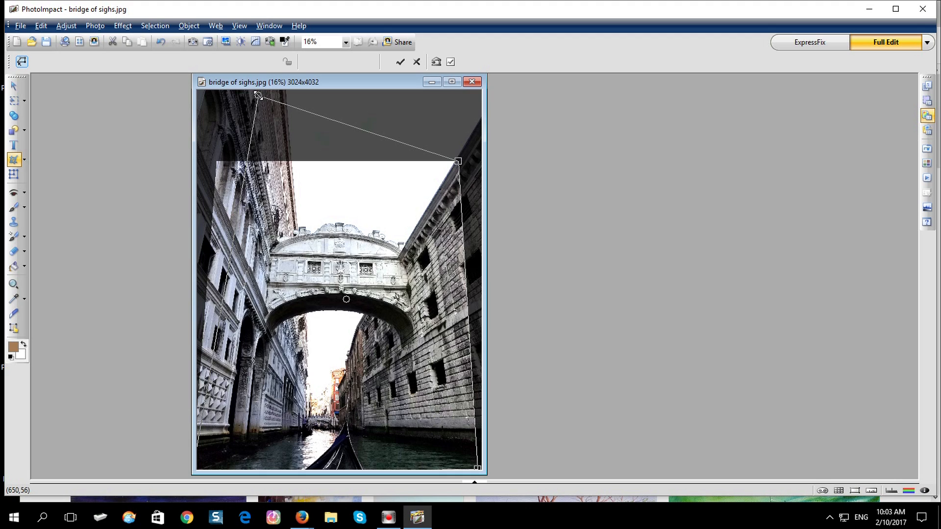
left_click_drag(258, 96, 260, 90)
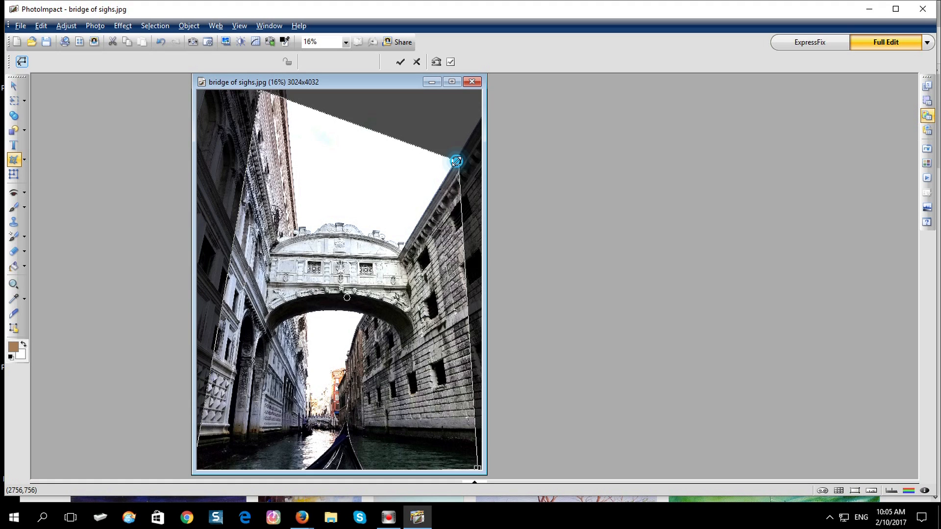
left_click_drag(456, 158, 407, 93)
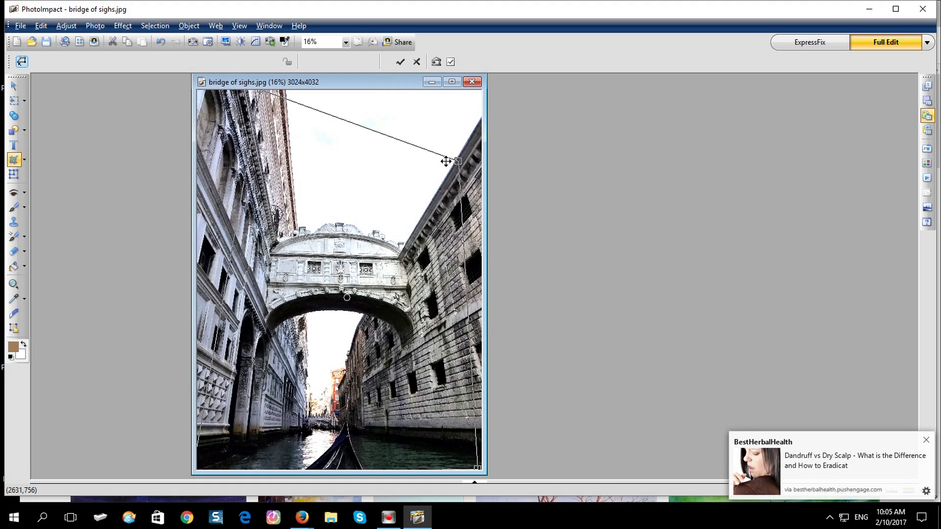
left_click_drag(453, 161, 413, 90)
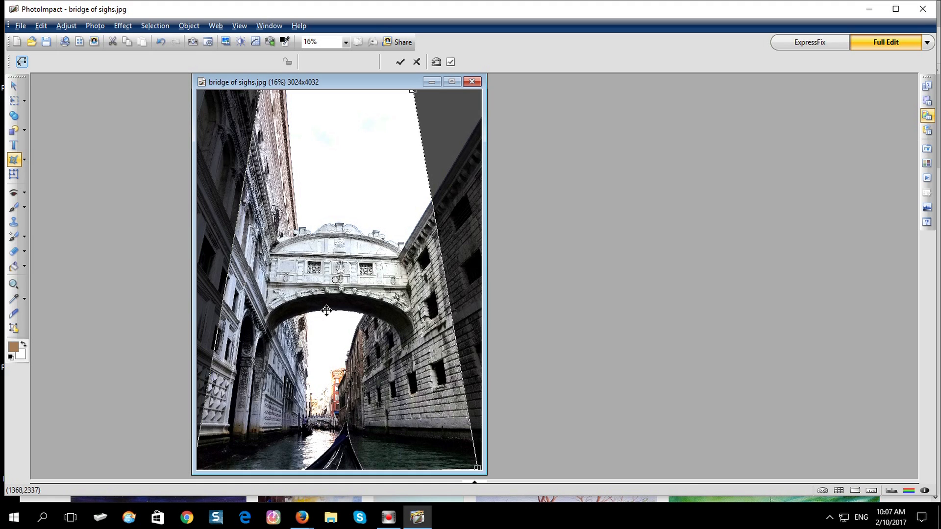
double_click(343, 169)
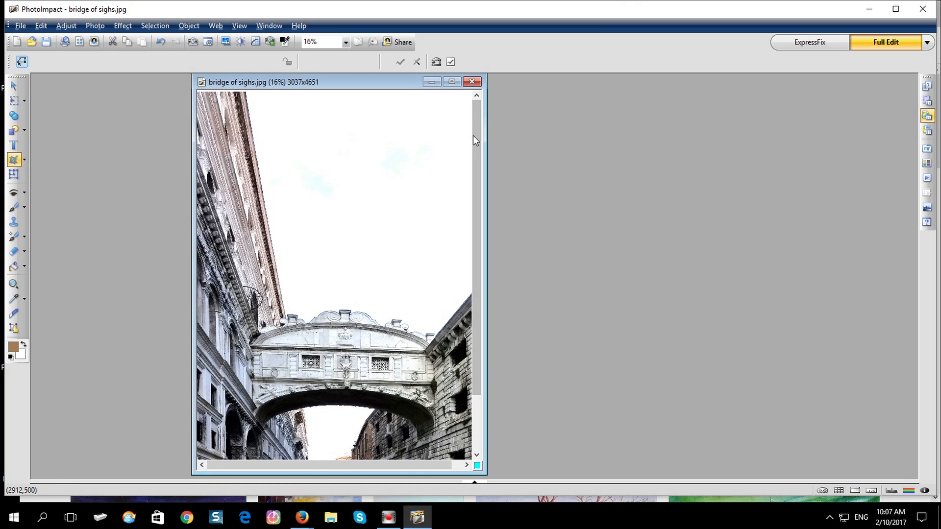
Switch from the Perspective Crop Tool to the standard Crop Tool
left_click_drag(474, 133, 490, 192)
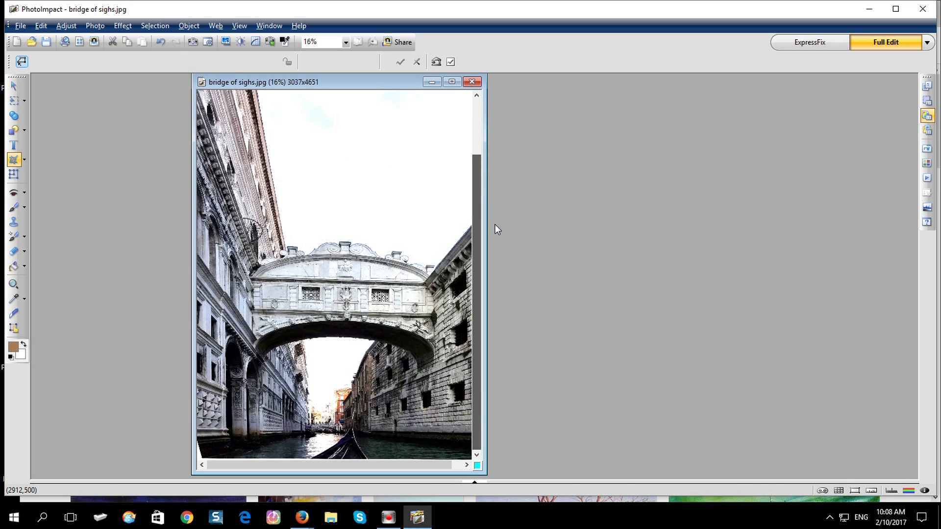
left_click_drag(495, 225, 494, 225)
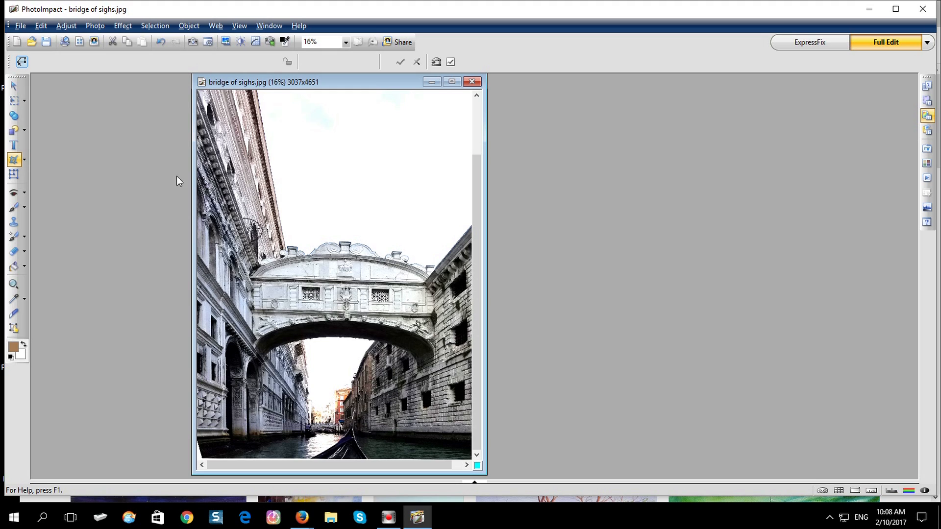
left_click(24, 159)
left_click(54, 166)
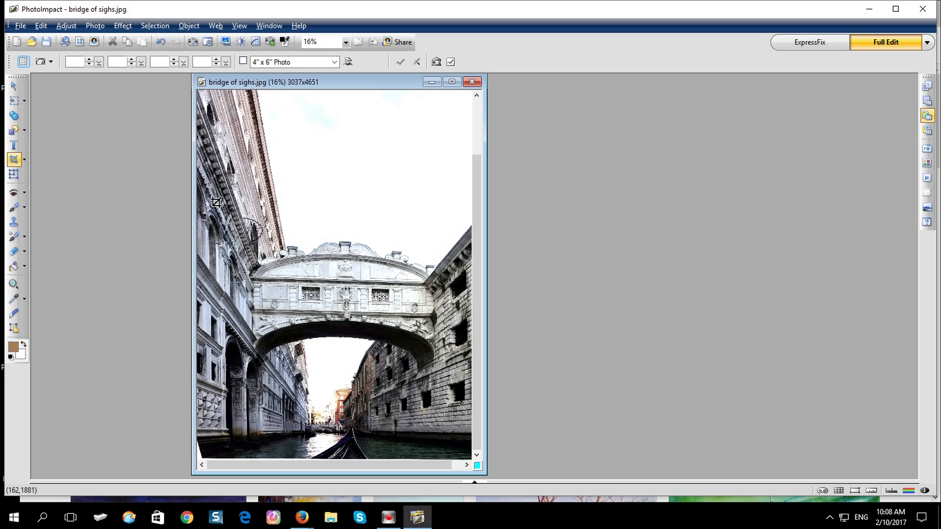
left_click_drag(219, 199, 450, 445)
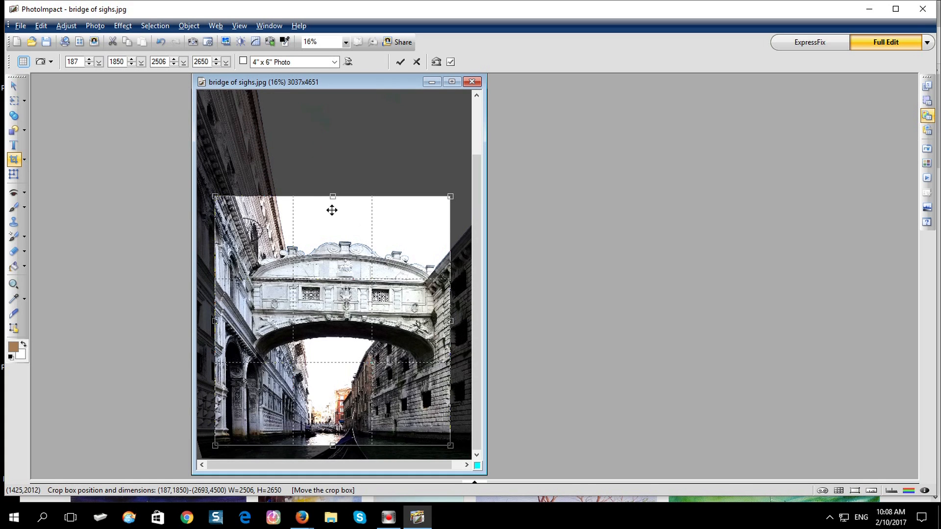
left_click_drag(331, 196, 333, 195)
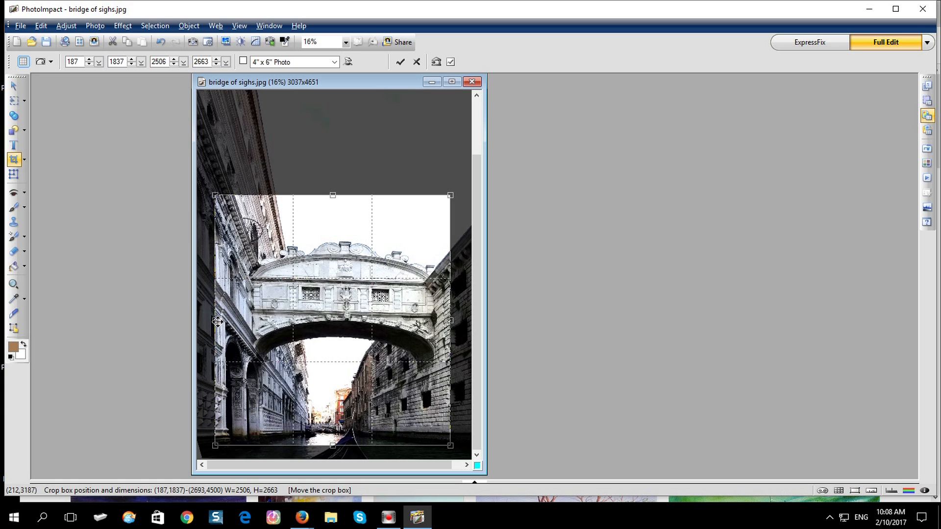
left_click_drag(216, 320, 228, 318)
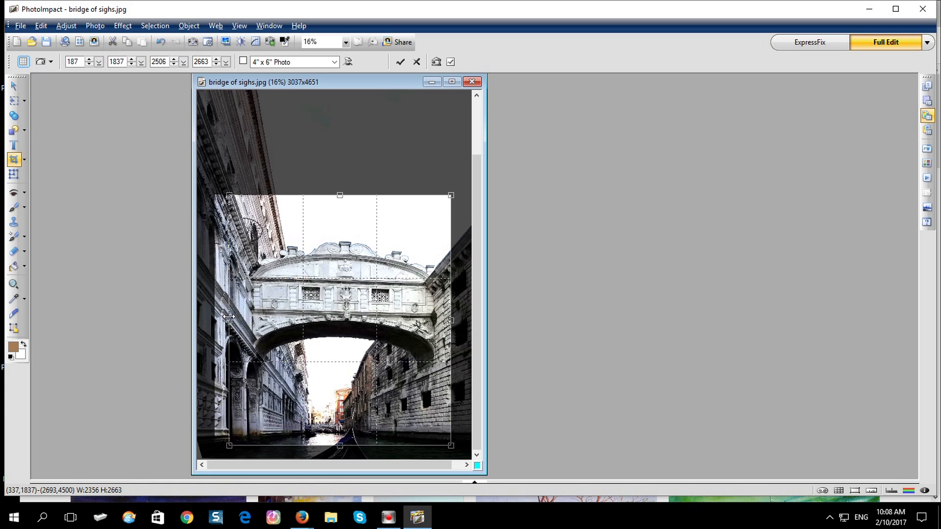
left_click_drag(229, 318, 249, 309)
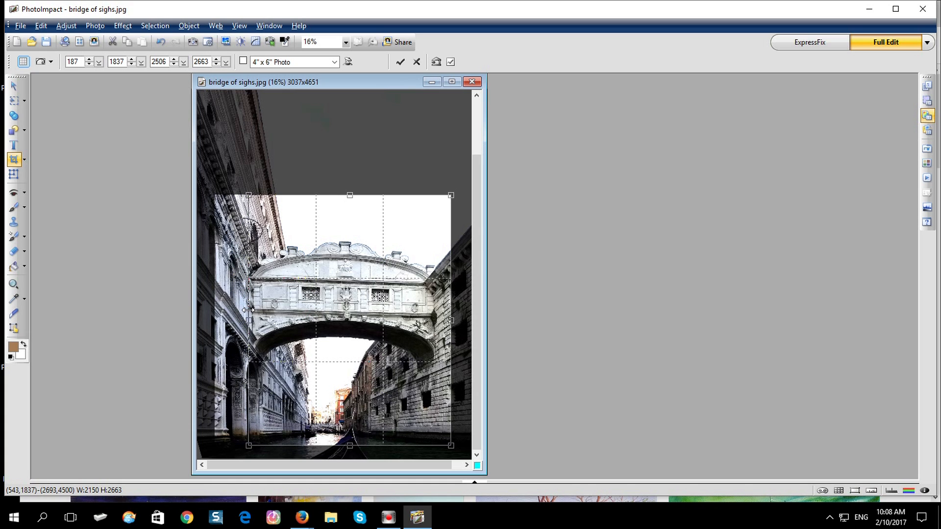
left_click_drag(249, 310, 244, 310)
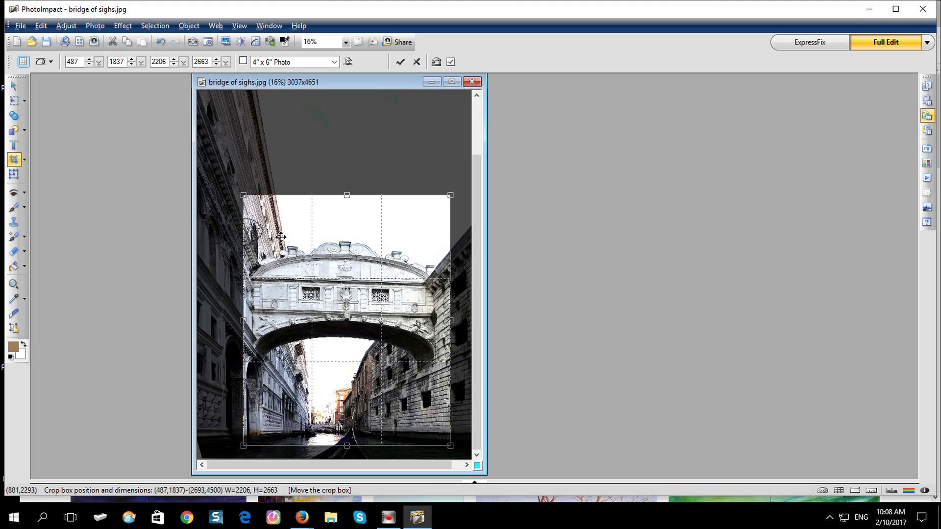
left_click(453, 319)
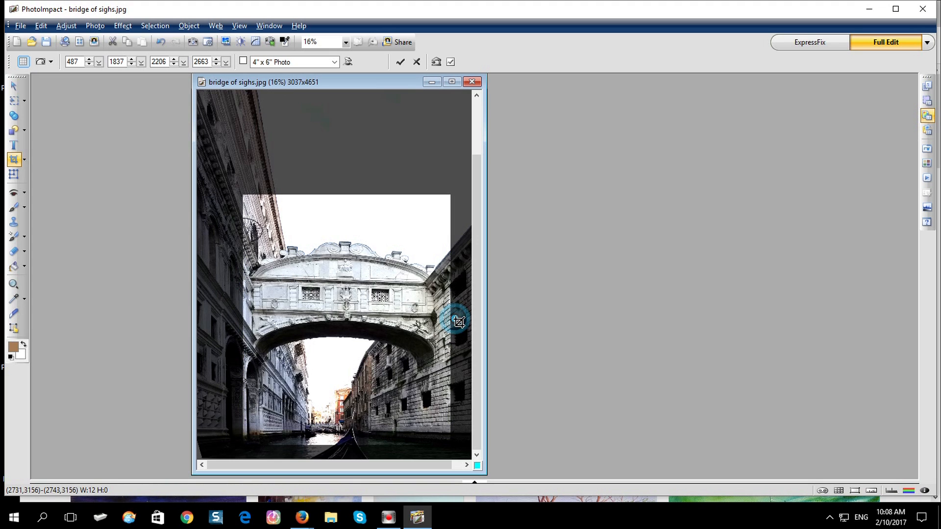
left_click_drag(458, 321, 451, 317)
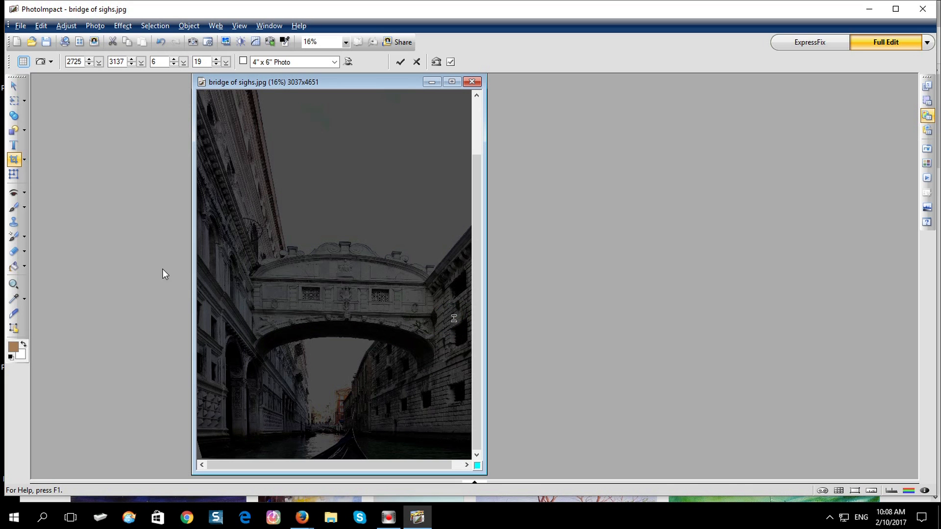
left_click(161, 42)
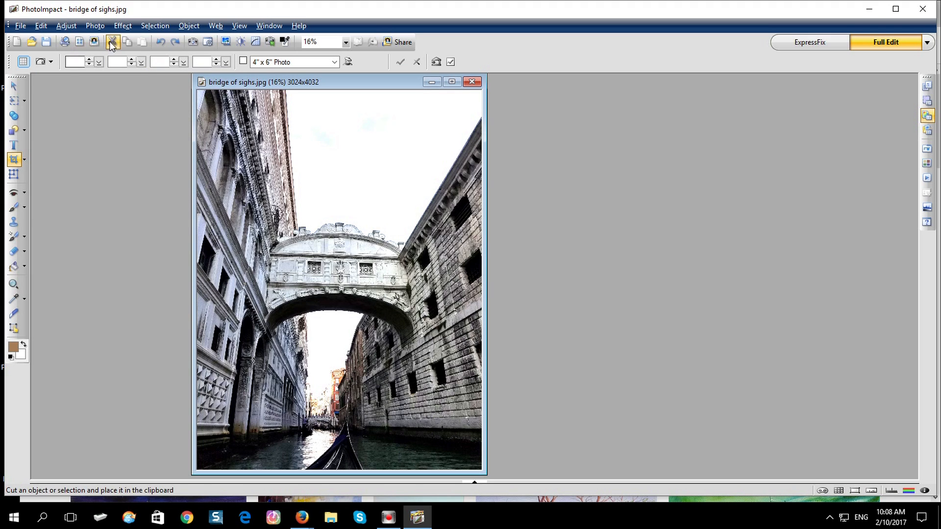
left_click(160, 42)
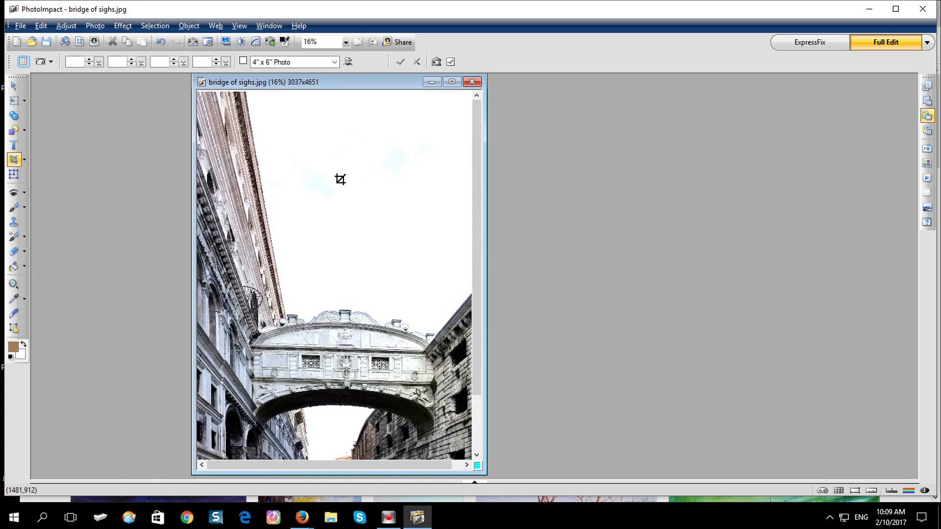
Draw a crop box around the bridge and canal and adjust its right and lower edges to about 2225 by 2138 pixels
scroll(344, 182, "down", 5)
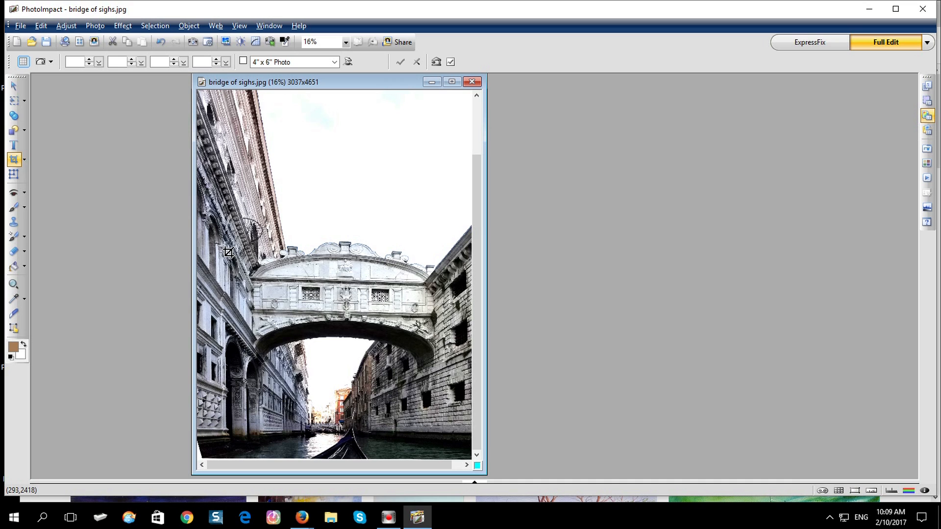
left_click_drag(230, 243, 456, 439)
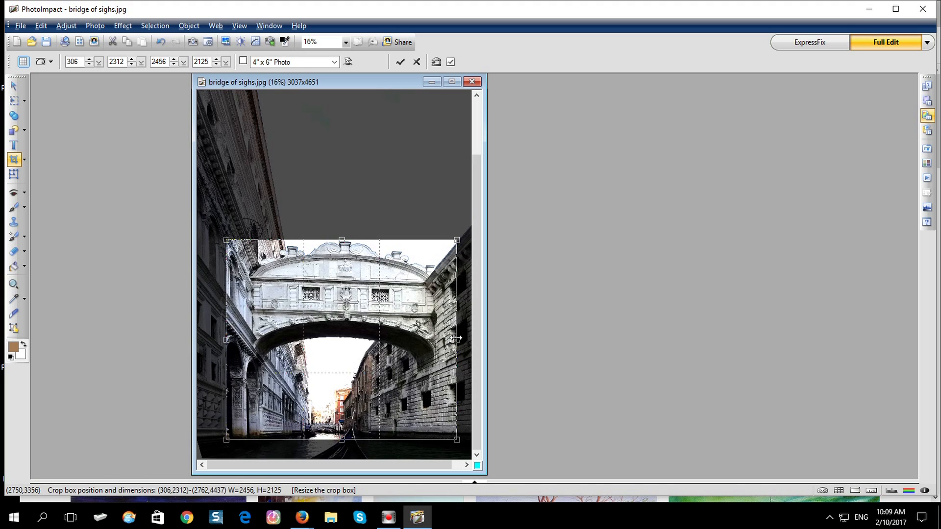
left_click_drag(456, 338, 440, 338)
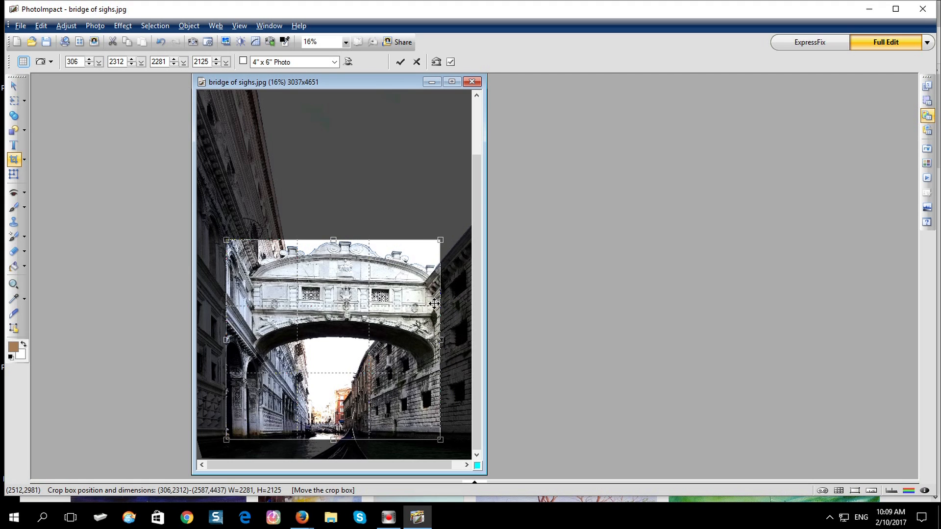
left_click_drag(439, 339, 436, 339)
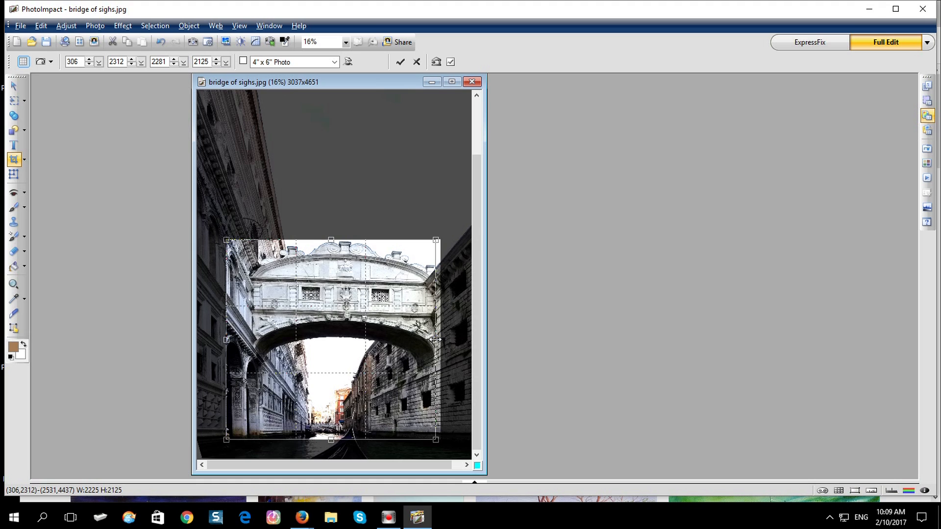
left_click_drag(435, 339, 435, 339)
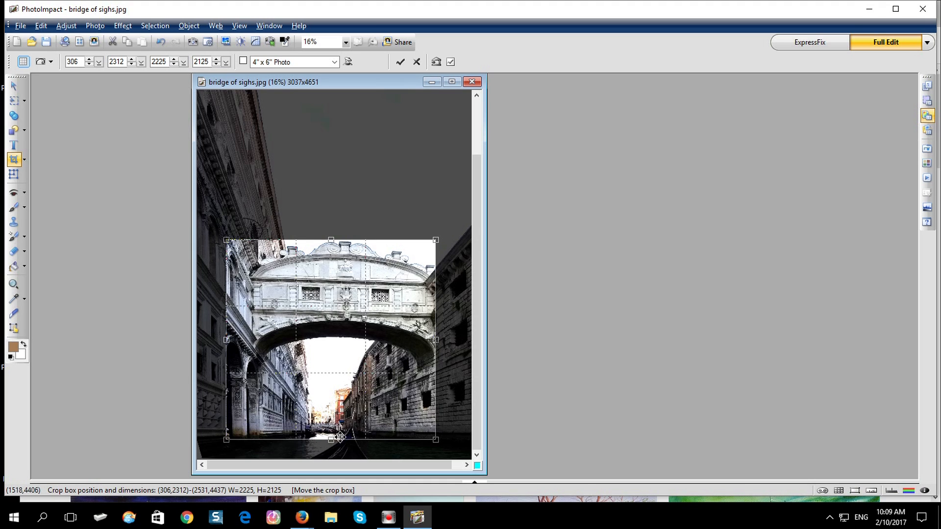
left_click_drag(331, 438, 330, 427)
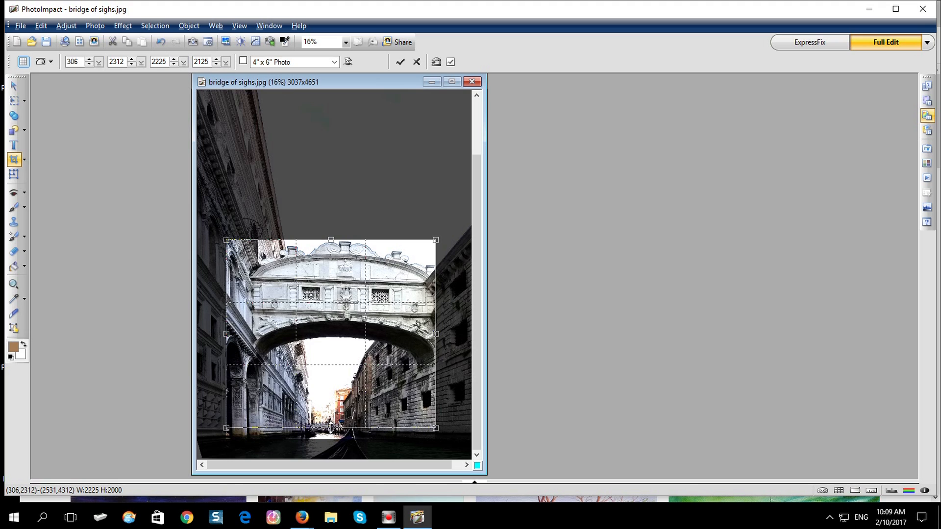
left_click_drag(331, 428, 331, 428)
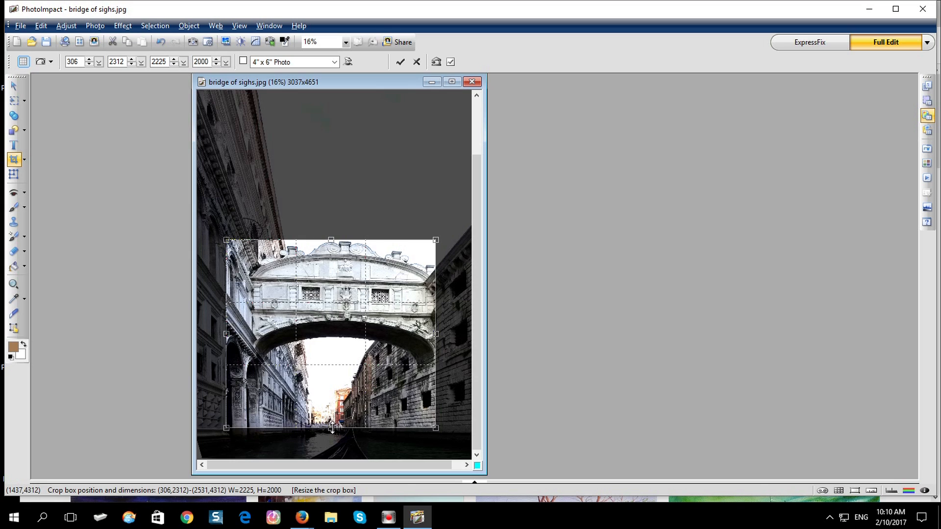
left_click_drag(332, 428, 336, 441)
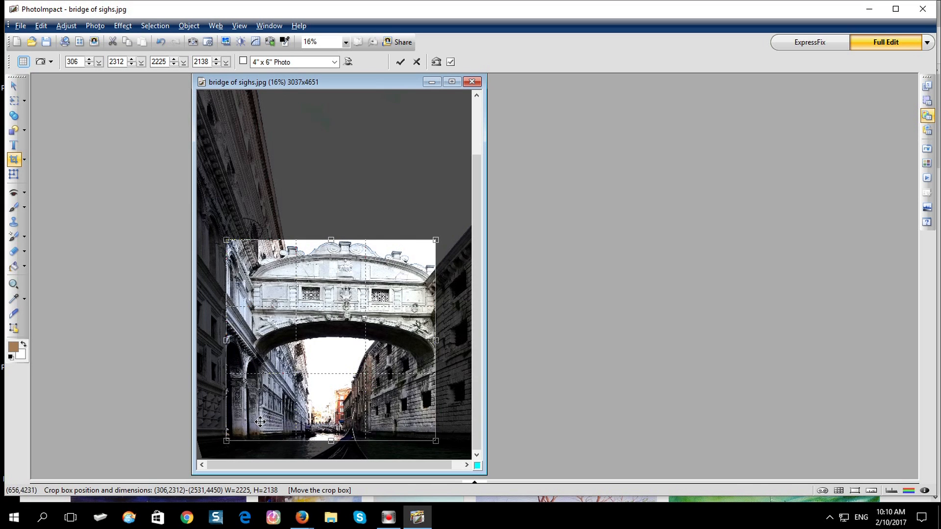
Extend the crop box's lower-left and upper-right corners outward to 3037 by 2519 pixels and apply the crop
left_click_drag(225, 440, 197, 458)
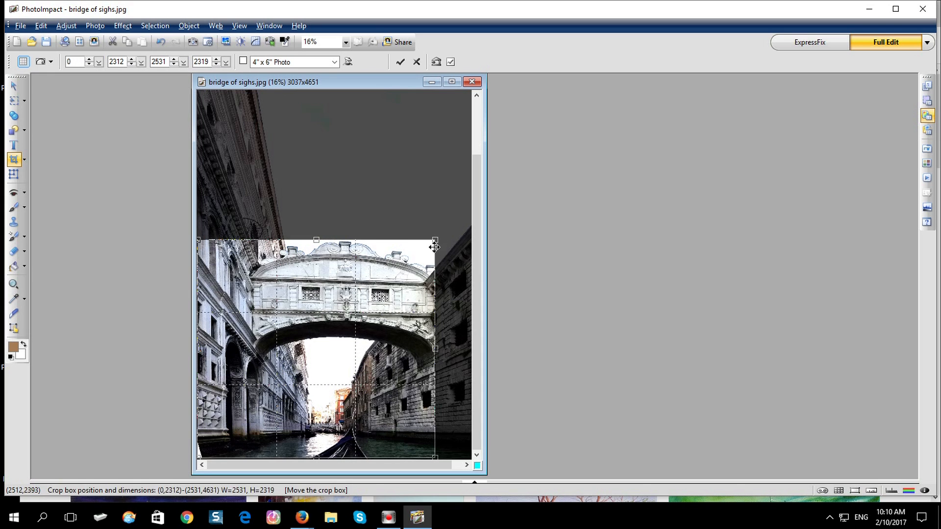
left_click_drag(436, 240, 474, 223)
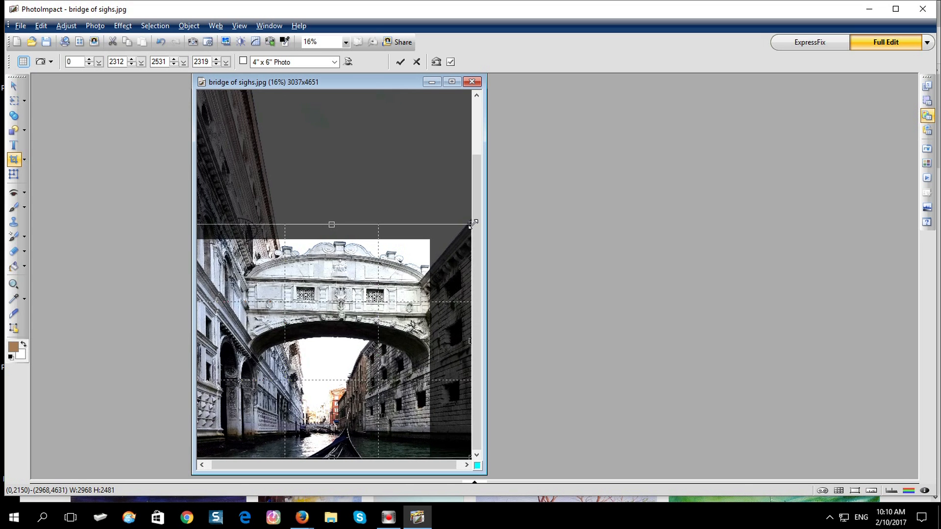
left_click_drag(473, 223, 474, 221)
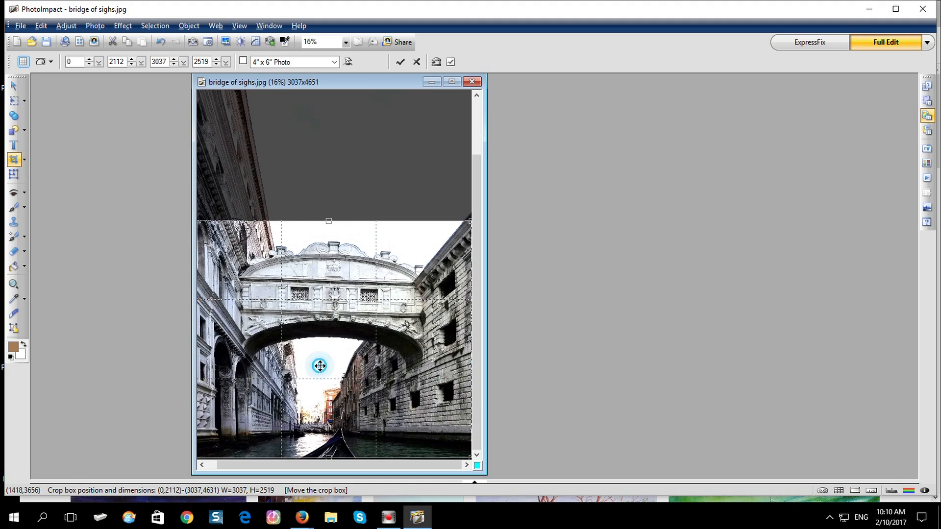
double_click(320, 366)
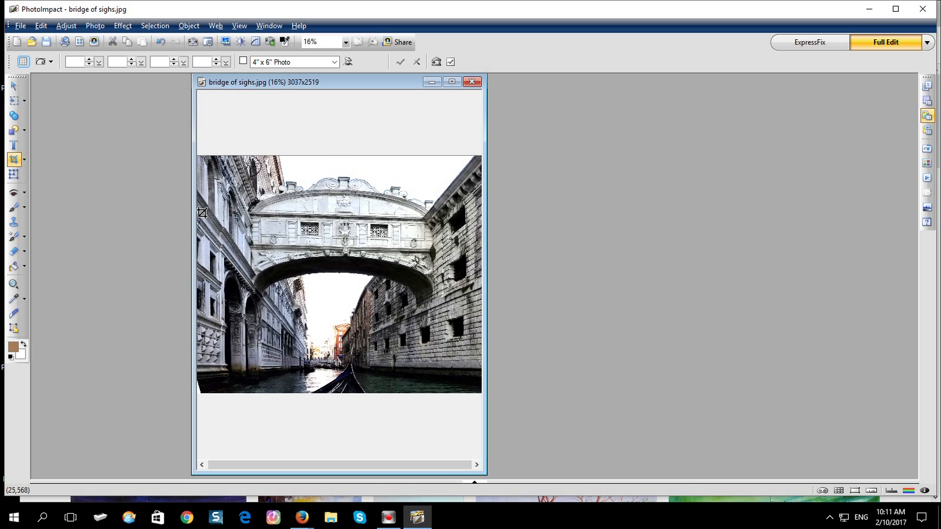
Activate the Perspective Crop Tool and draw its crop box over the entire cropped photo
left_click_drag(202, 213, 487, 311)
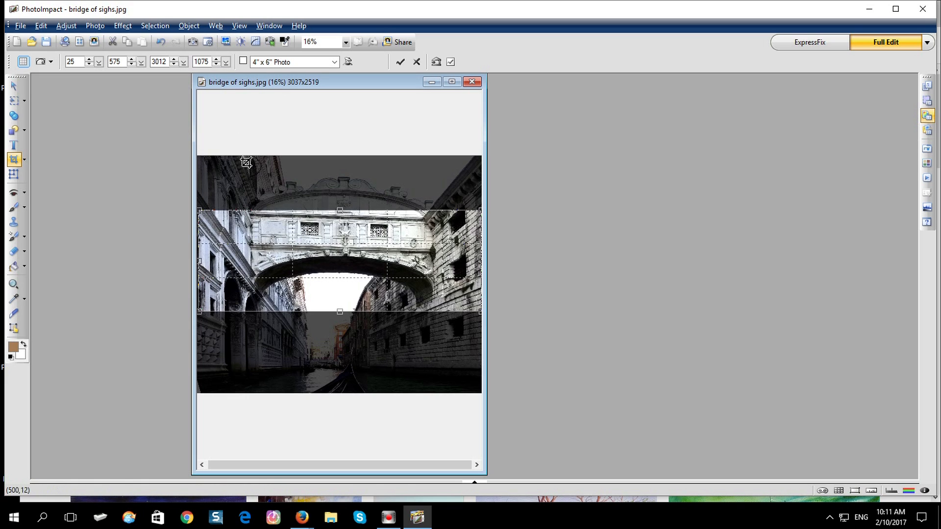
left_click(23, 159)
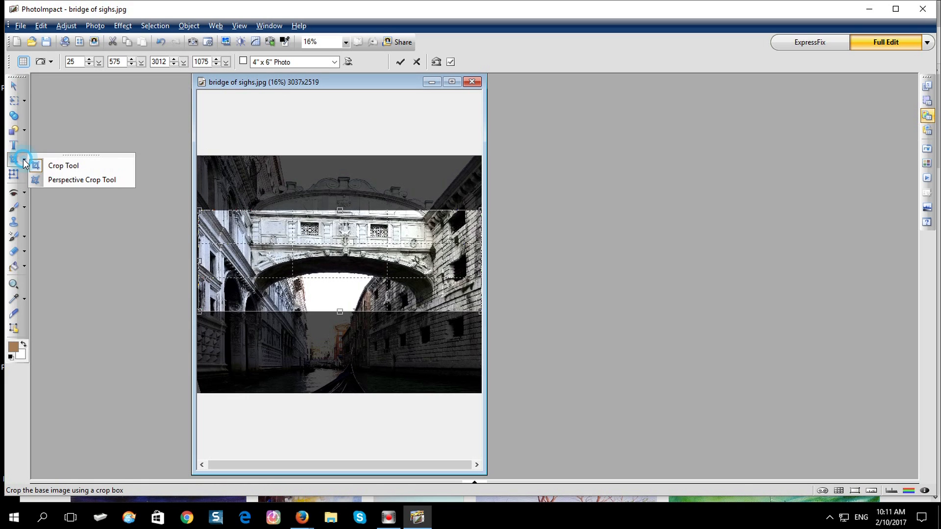
left_click(52, 180)
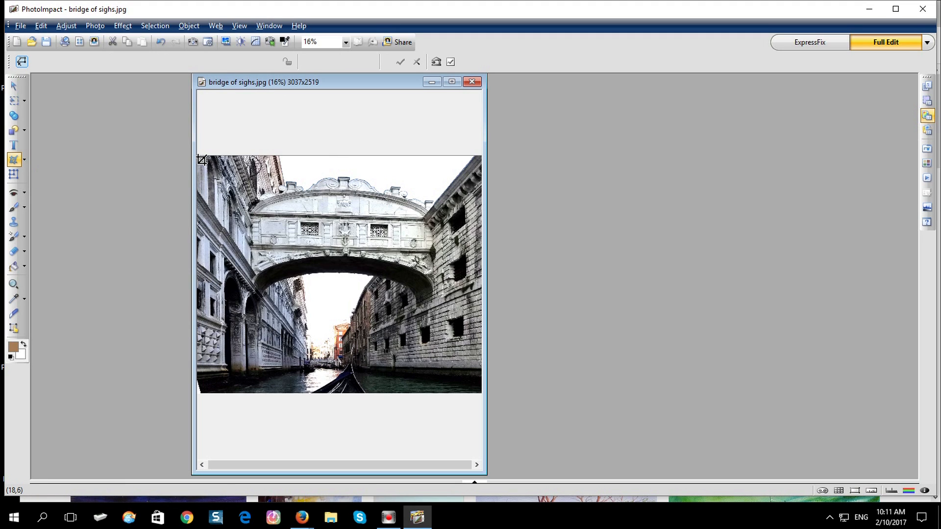
mouse_move(199, 156)
left_mouse_down()
mouse_move(211, 186)
mouse_move(300, 284)
mouse_move(482, 392)
left_mouse_up()
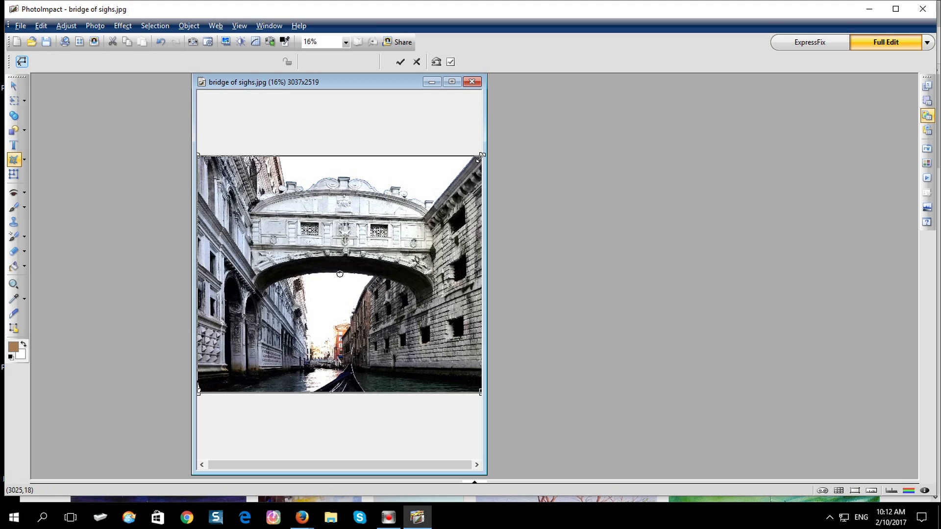
Lower the perspective crop box's upper-right corner slightly along the photo's edge and apply the perspective crop
left_click_drag(481, 156, 482, 166)
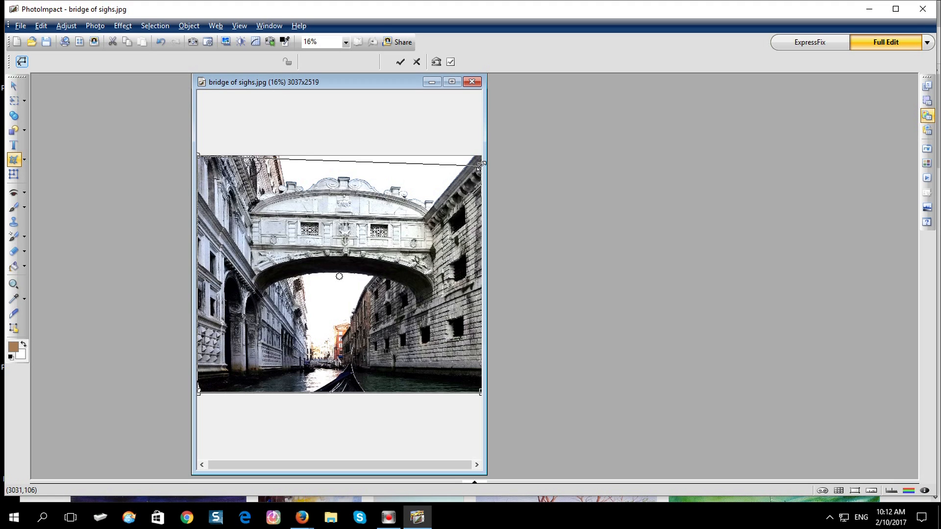
left_click_drag(481, 166, 483, 163)
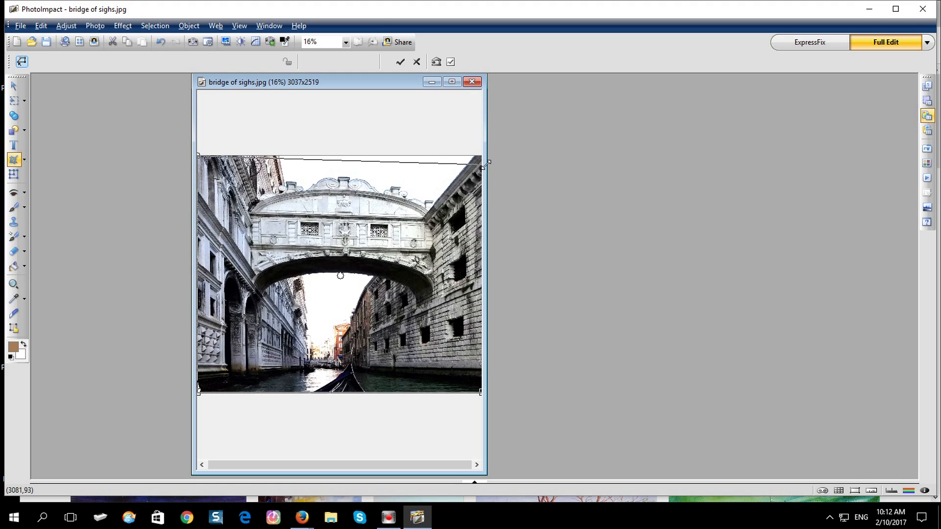
left_click_drag(485, 165, 485, 163)
left_click_drag(485, 164, 483, 163)
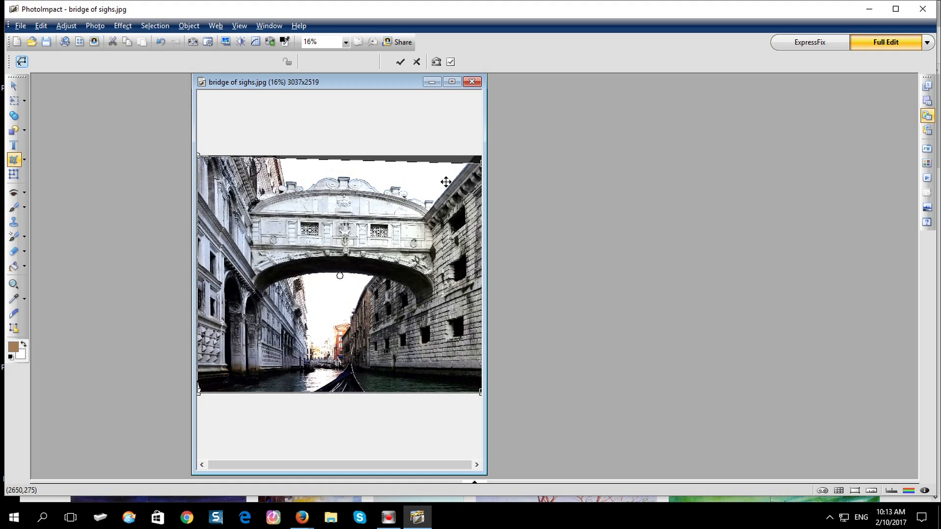
double_click(326, 298)
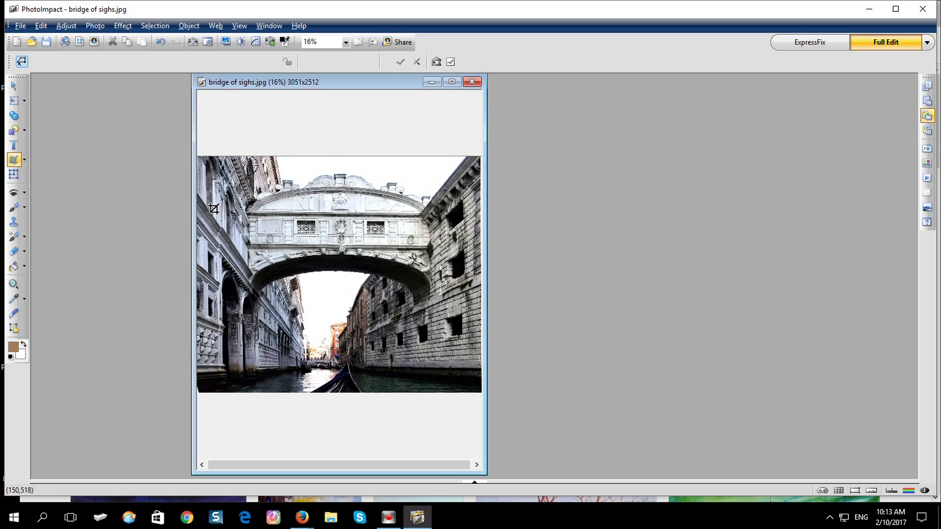
Draw a perspective crop box across the bridge's windows and stretch its two left corners to the photo's left corners
left_click_drag(206, 212, 481, 238)
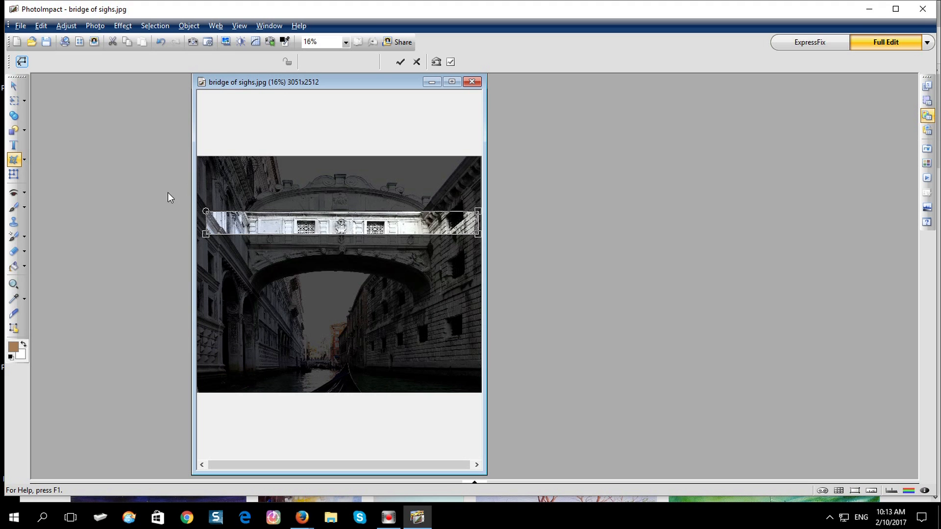
left_click(24, 160)
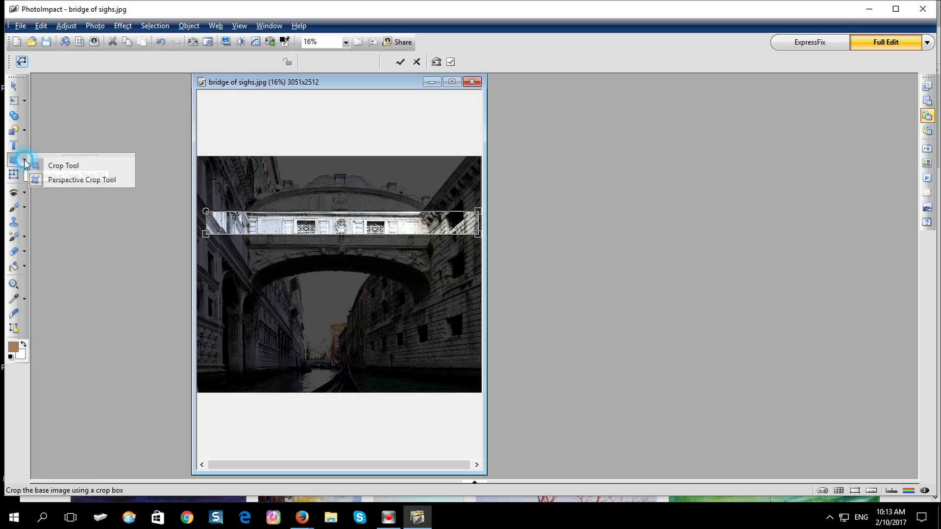
left_click(61, 178)
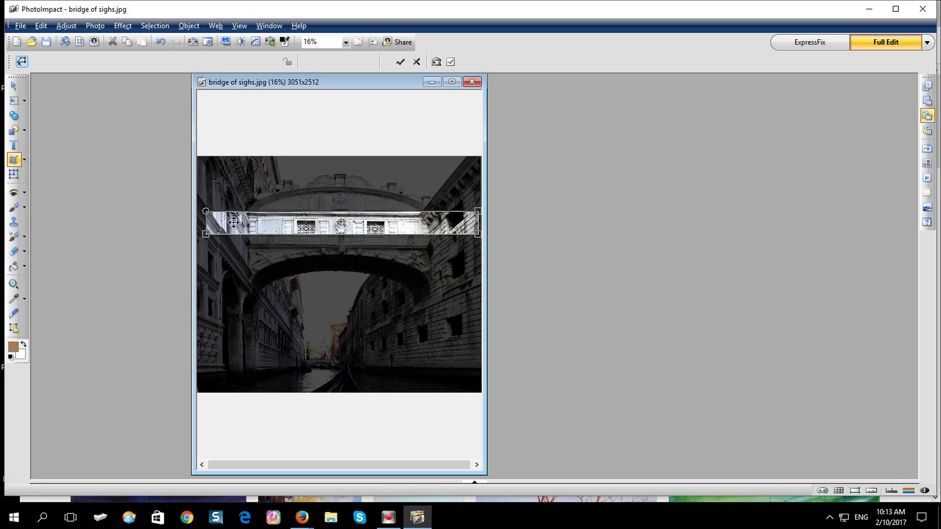
left_click_drag(208, 233, 199, 391)
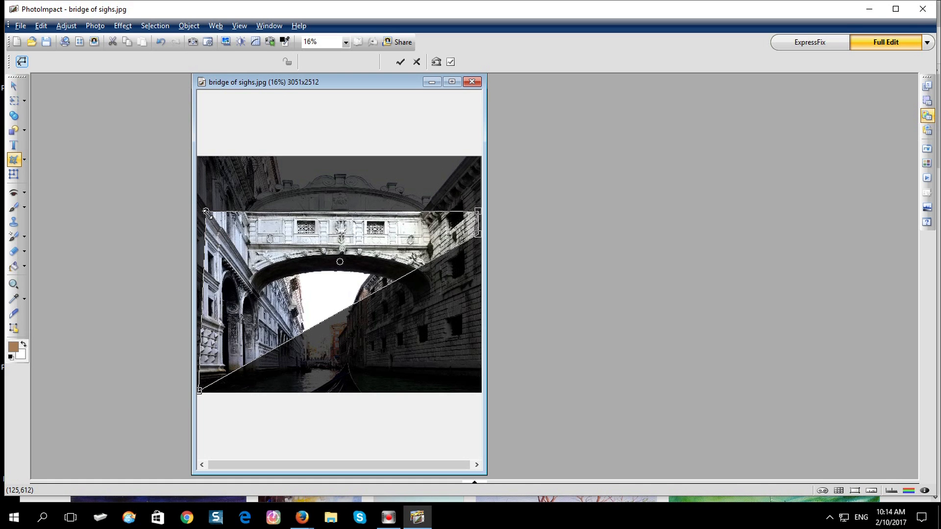
left_click_drag(206, 211, 197, 156)
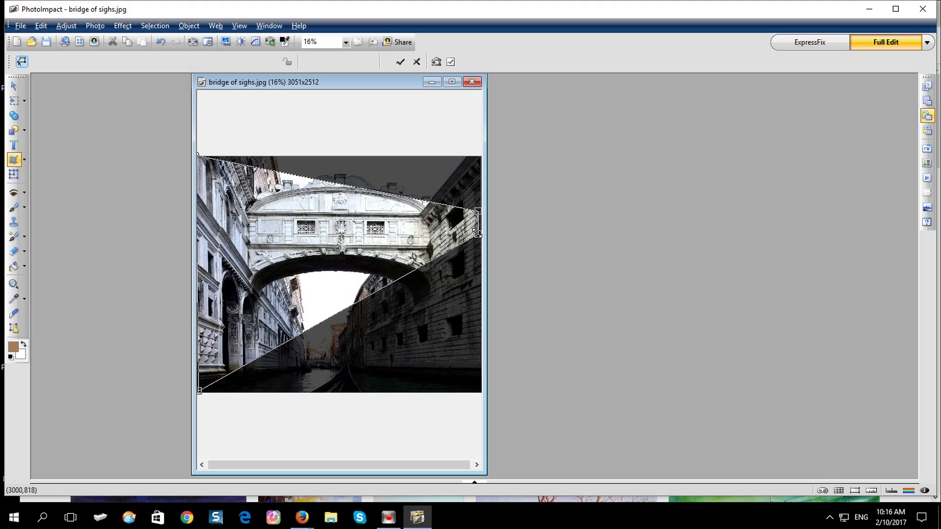
Stretch the box's right corners toward the photo's right corners, keeping the upper one slightly below the edge, and apply the perspective crop
left_click_drag(476, 230, 482, 387)
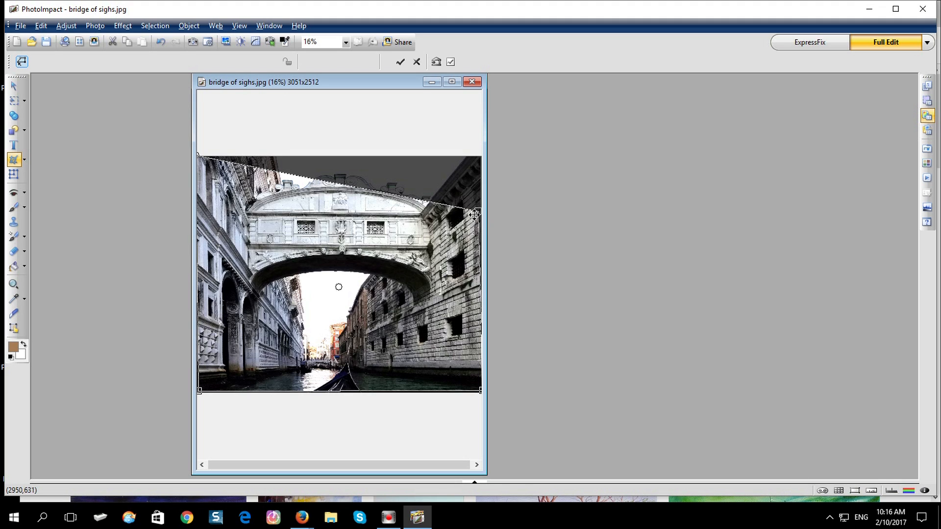
left_click_drag(477, 212, 483, 172)
left_click_drag(484, 169, 484, 160)
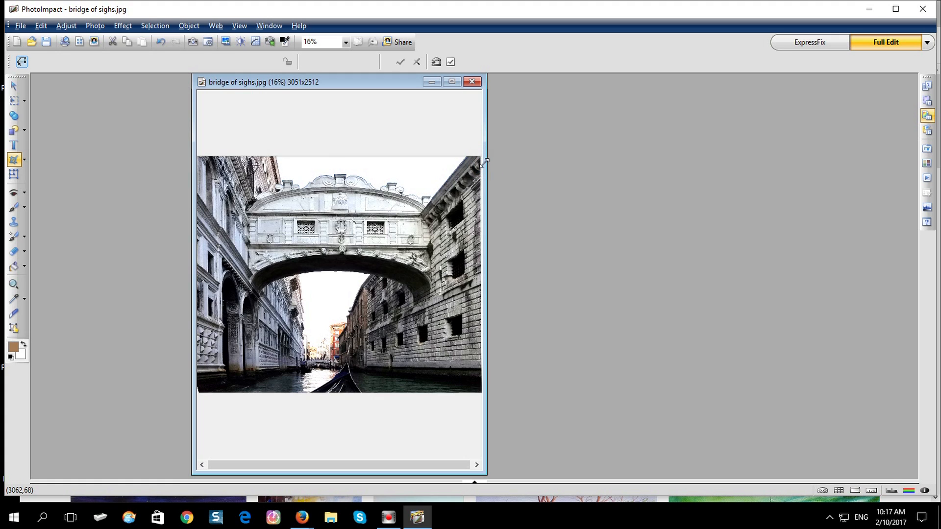
mouse_move(481, 166)
left_mouse_down()
mouse_move(460, 231)
mouse_move(478, 211)
mouse_move(478, 164)
left_mouse_up()
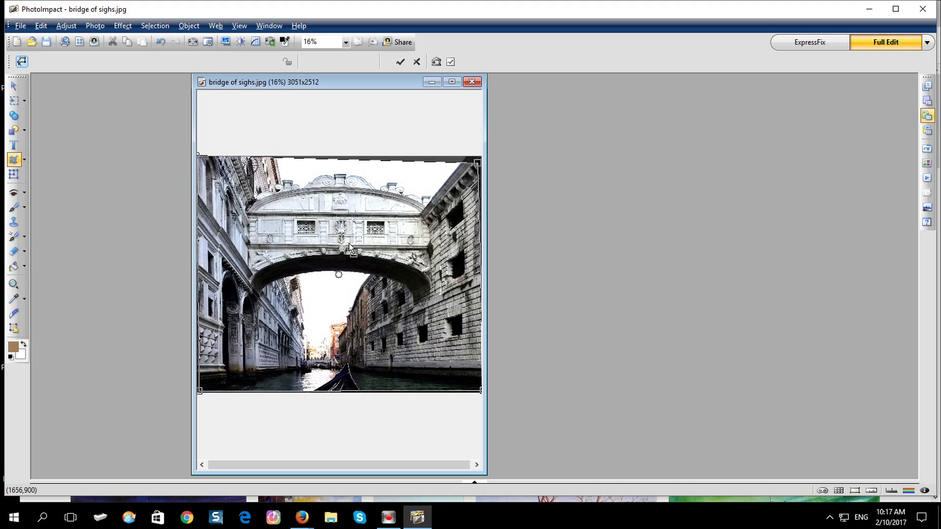
double_click(324, 294)
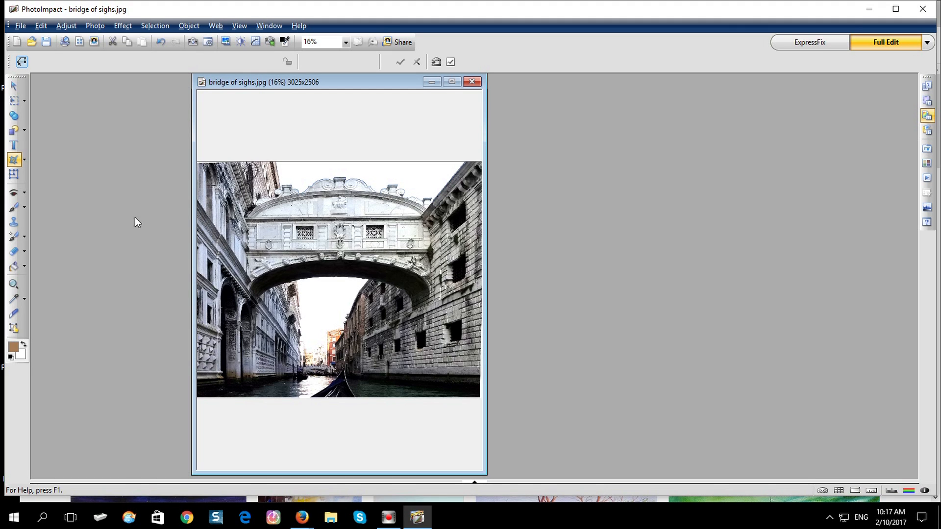
Draw a regular Crop Tool box across the bridge and raise its upper edge to make it about 2332 by 869 pixels
left_click(23, 158)
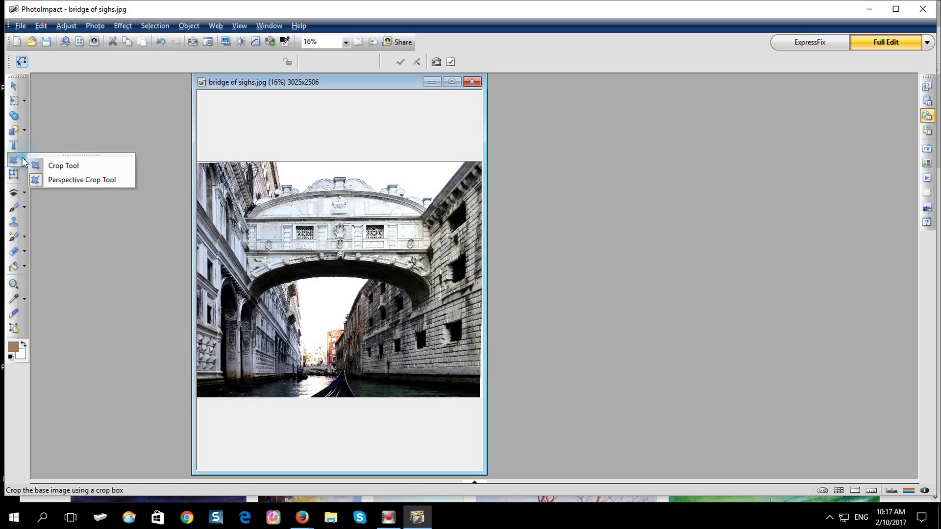
left_click(57, 168)
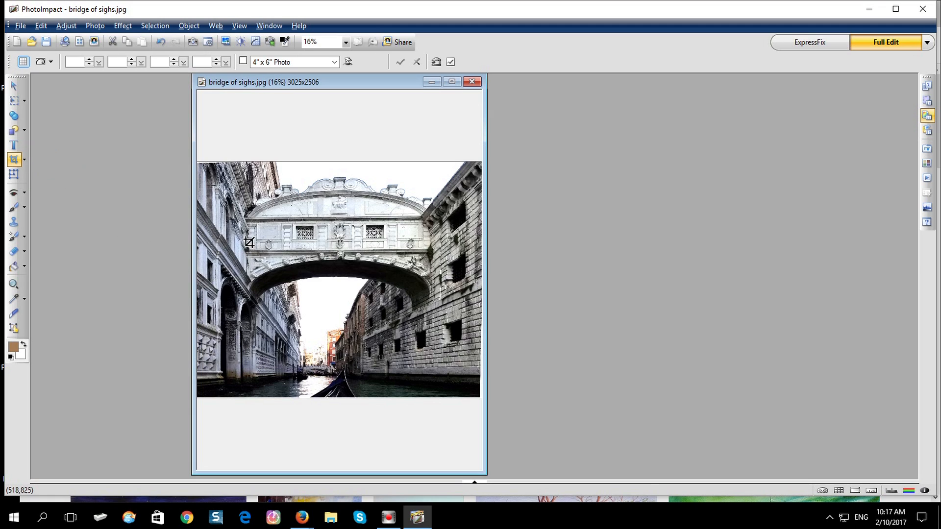
left_click_drag(242, 233, 458, 298)
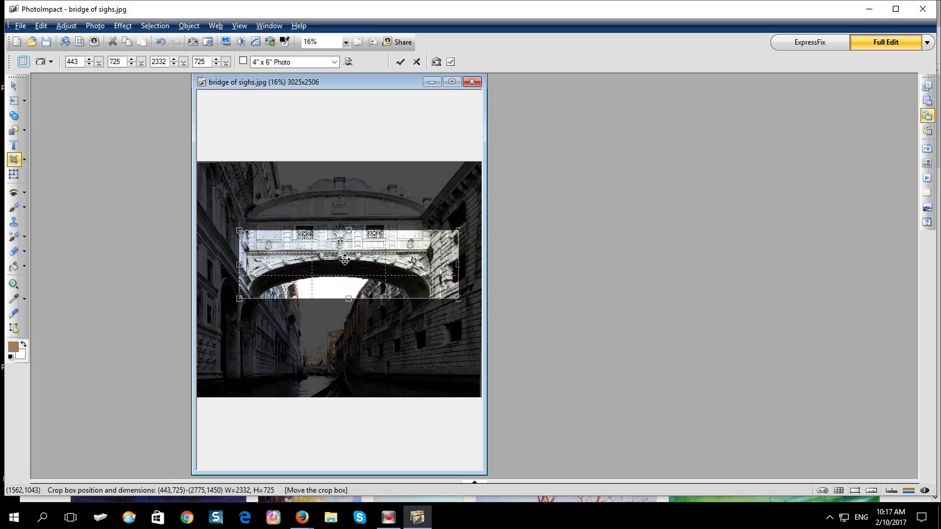
left_click_drag(350, 230, 352, 217)
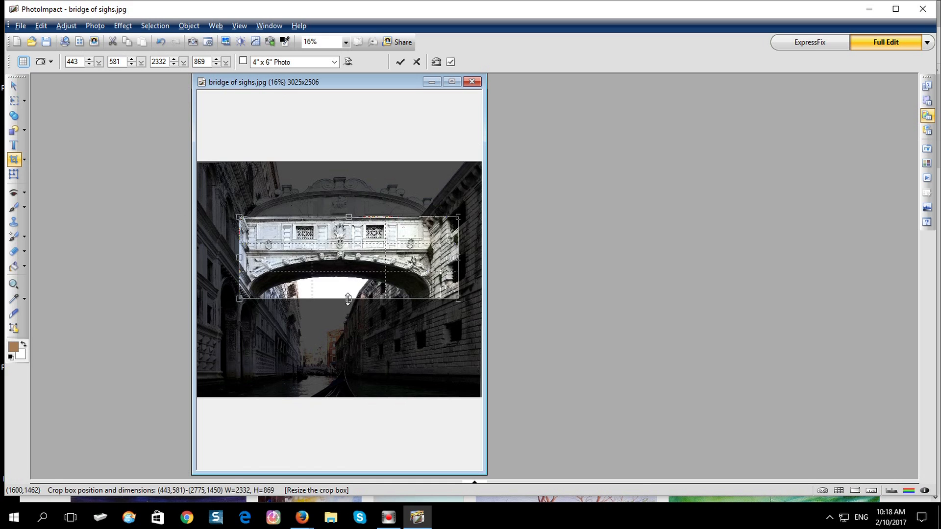
Extend the regular crop box over the whole photo at 3025 by 2506 pixels, and discard it by switching to the Perspective Crop Tool
left_click_drag(349, 297, 332, 403)
left_click_drag(240, 397, 193, 400)
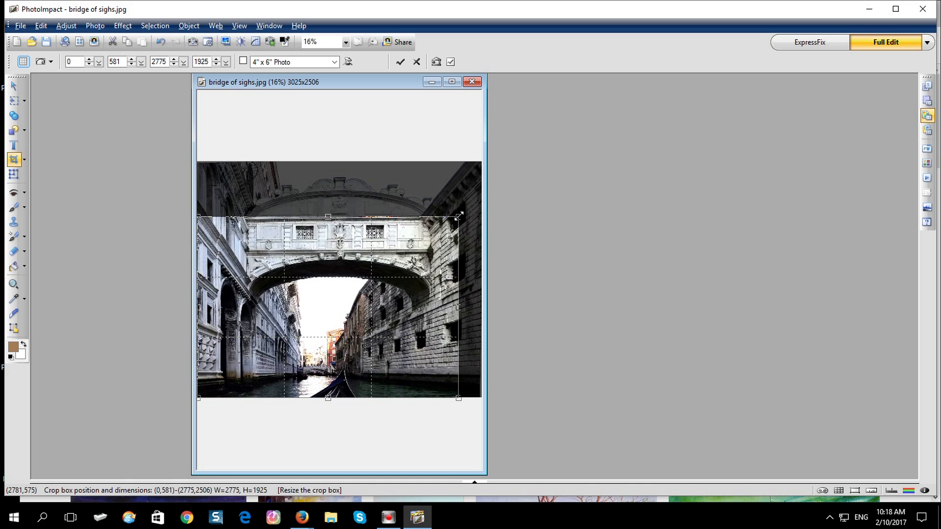
left_click_drag(460, 217, 483, 160)
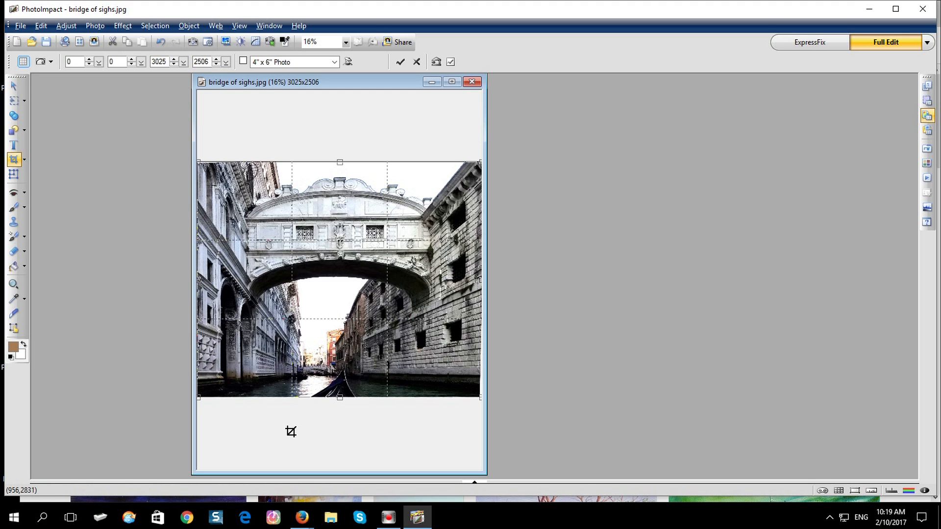
left_click(291, 432)
left_click(24, 159)
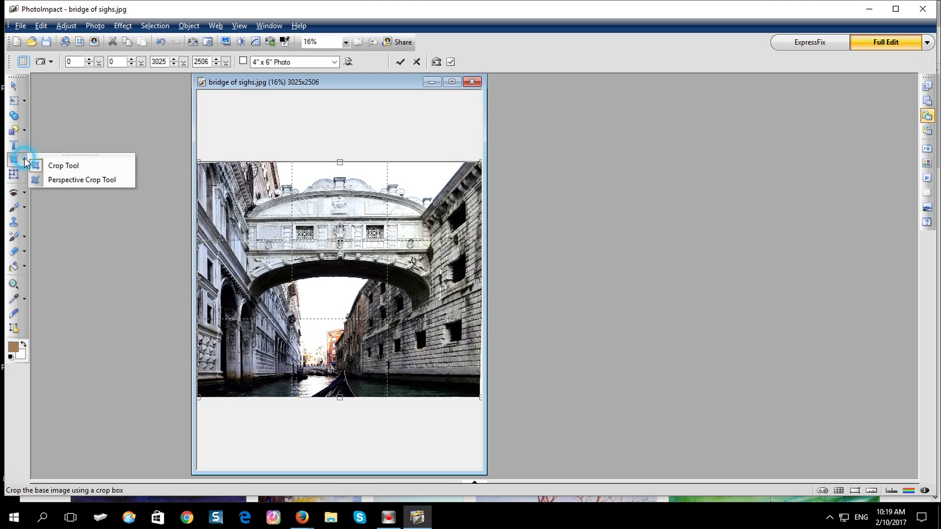
left_click(60, 182)
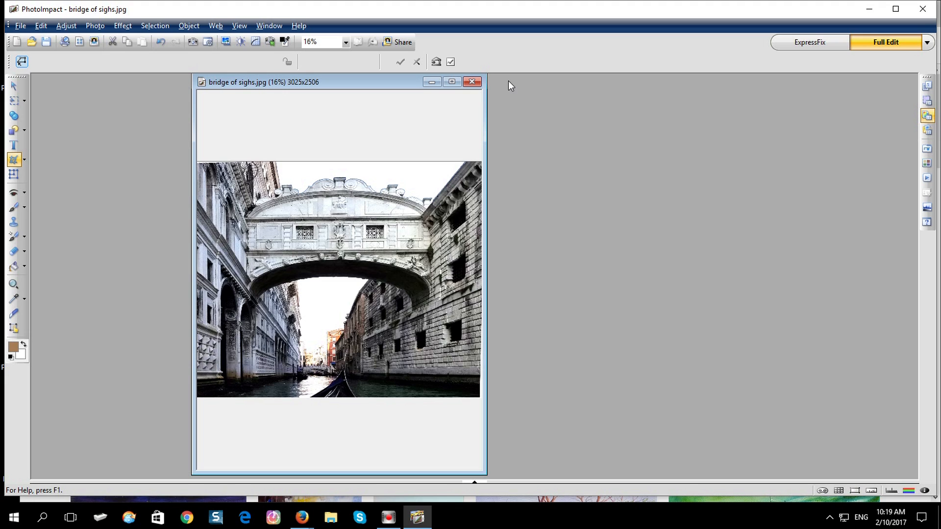
Close bridge of sighs.jpg and save its changes
left_click(472, 82)
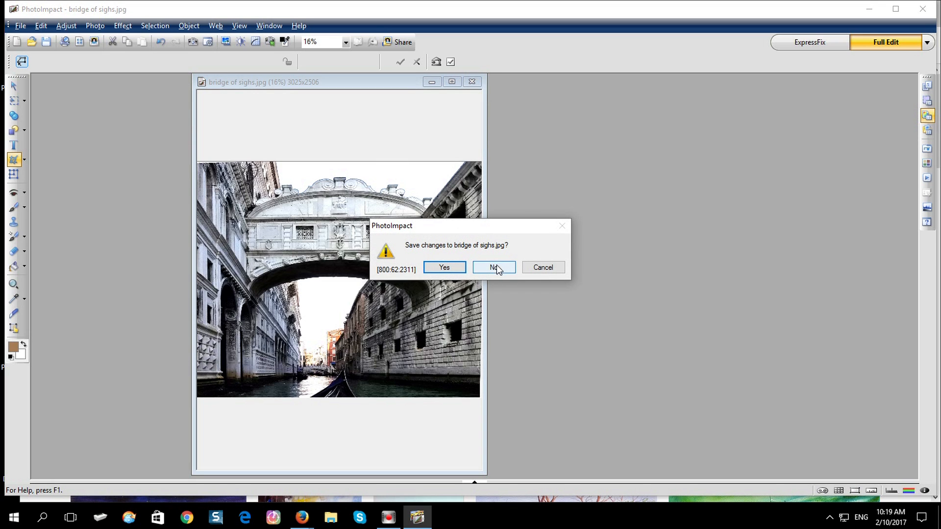
left_click(448, 268)
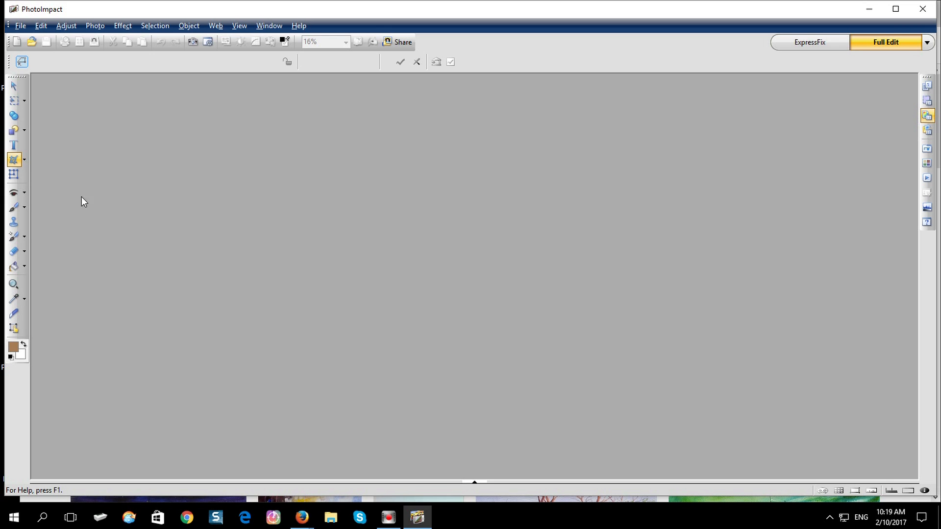
Open the original uncropped bridge photo 9f37a2832f7ae9c9e9a7912aaaf5dbd4.jpg and maximize its window
left_click(32, 43)
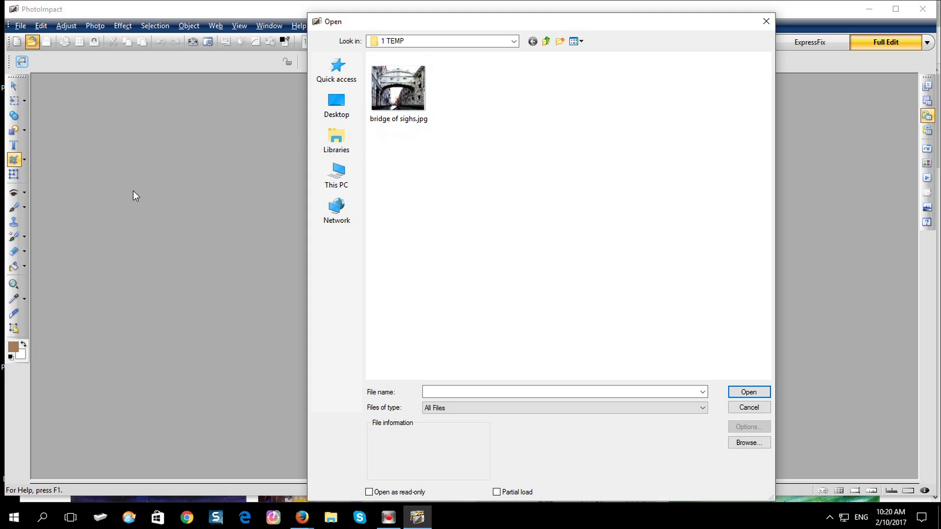
left_click(333, 179)
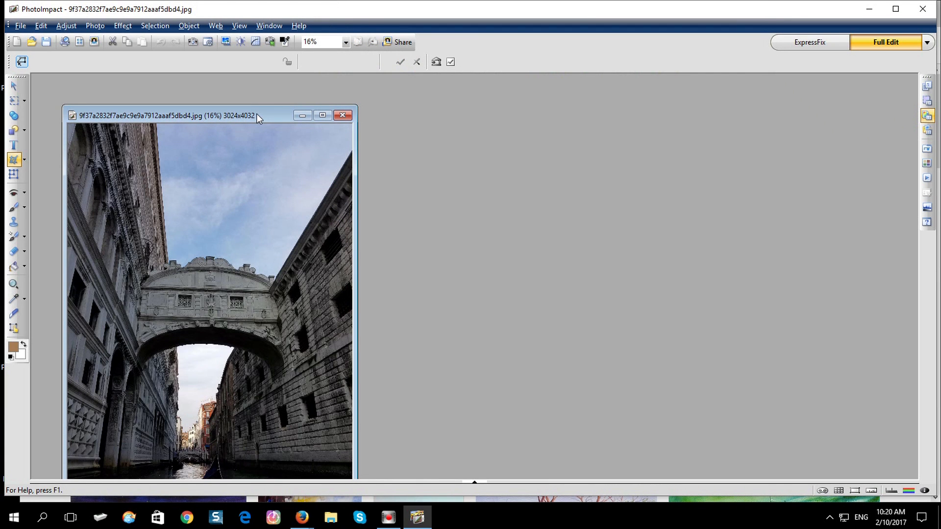
left_click_drag(262, 113, 349, 84)
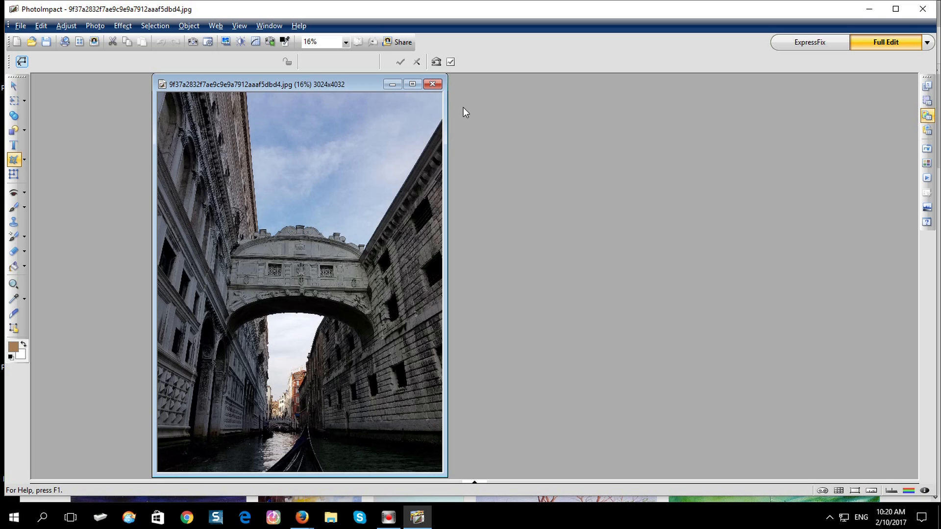
left_click(412, 85)
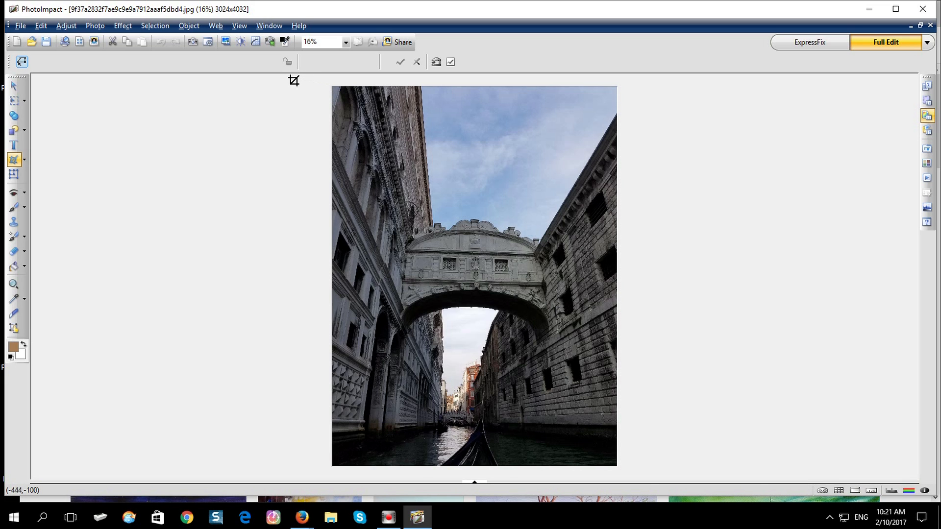
Draw a perspective crop box wider than the photo and pull its upper-left corner inward over the left building
left_click_drag(277, 77, 676, 467)
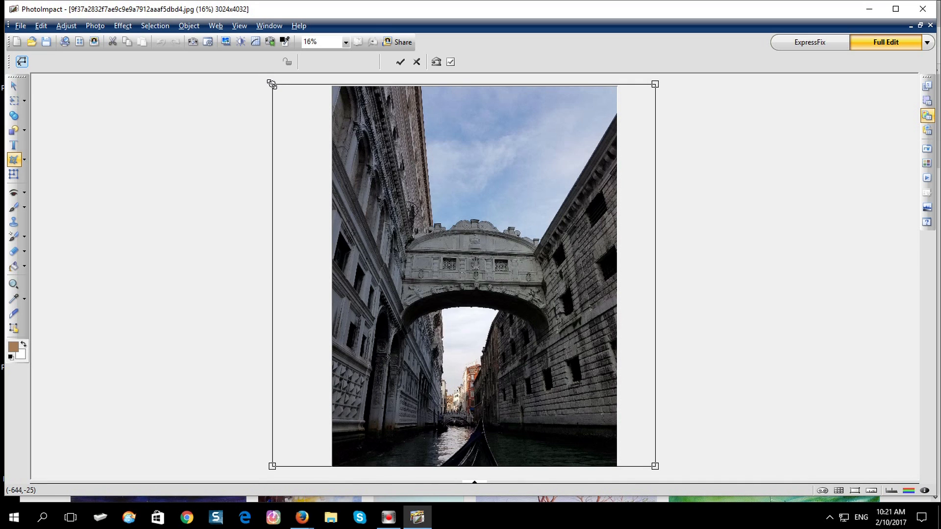
left_click_drag(271, 84, 386, 84)
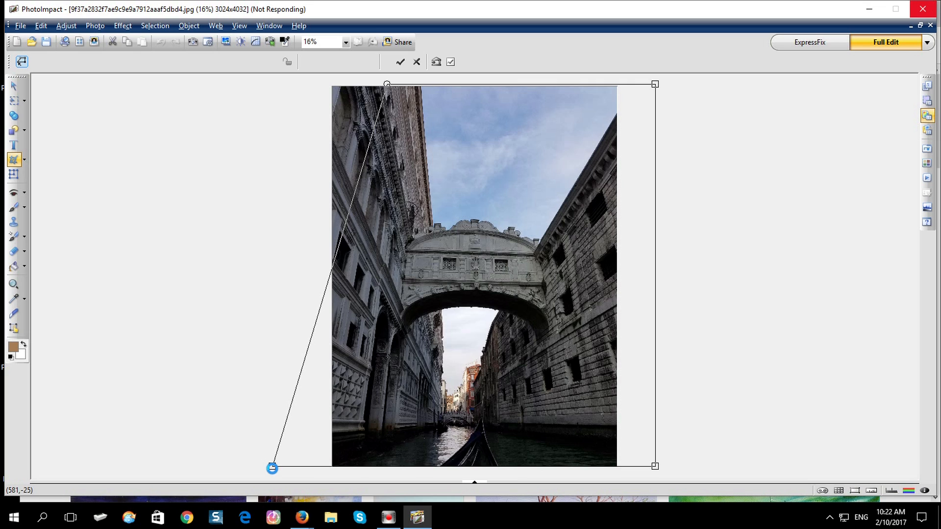
mouse_move(271, 466)
left_mouse_down()
mouse_move(305, 463)
mouse_move(279, 462)
left_mouse_up()
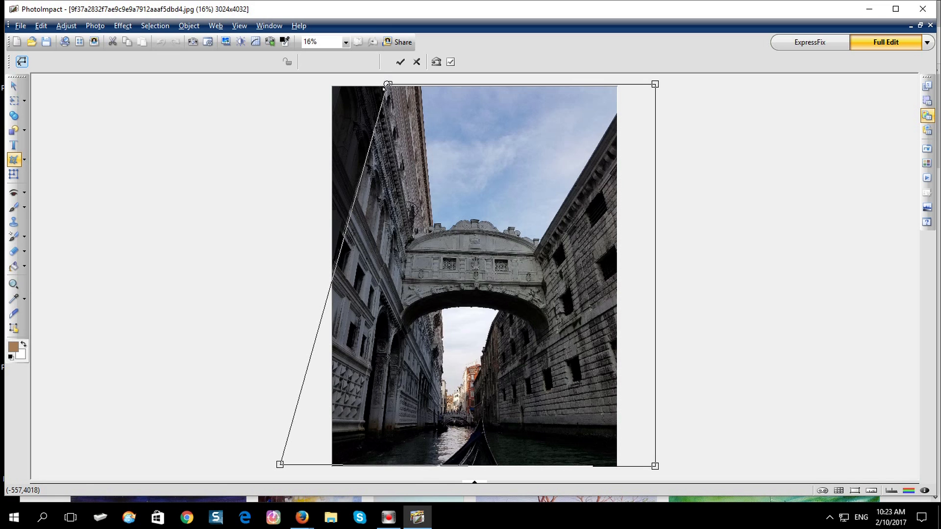
mouse_move(387, 84)
left_mouse_down()
mouse_move(374, 97)
mouse_move(360, 84)
mouse_move(406, 90)
mouse_move(367, 89)
mouse_move(376, 87)
left_mouse_up()
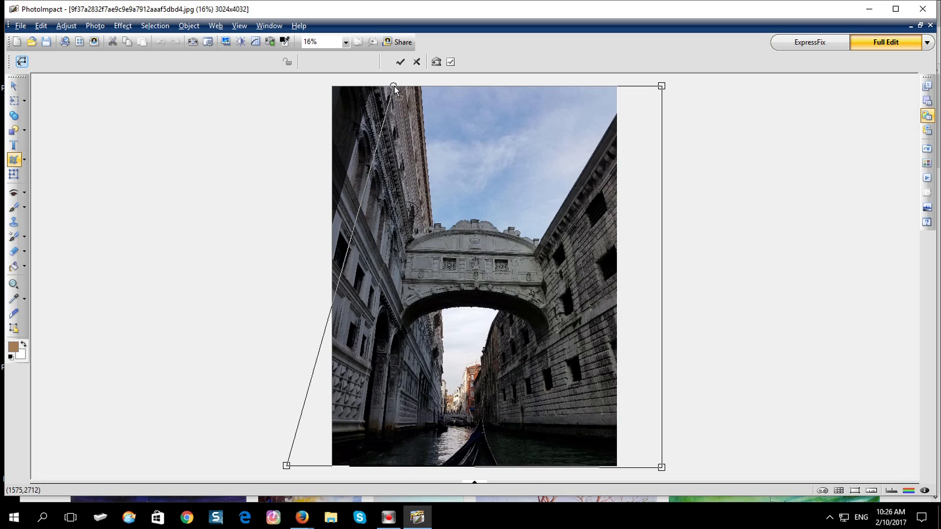
left_click(394, 87)
mouse_move(394, 87)
left_mouse_down()
mouse_move(378, 93)
mouse_move(387, 84)
left_mouse_up()
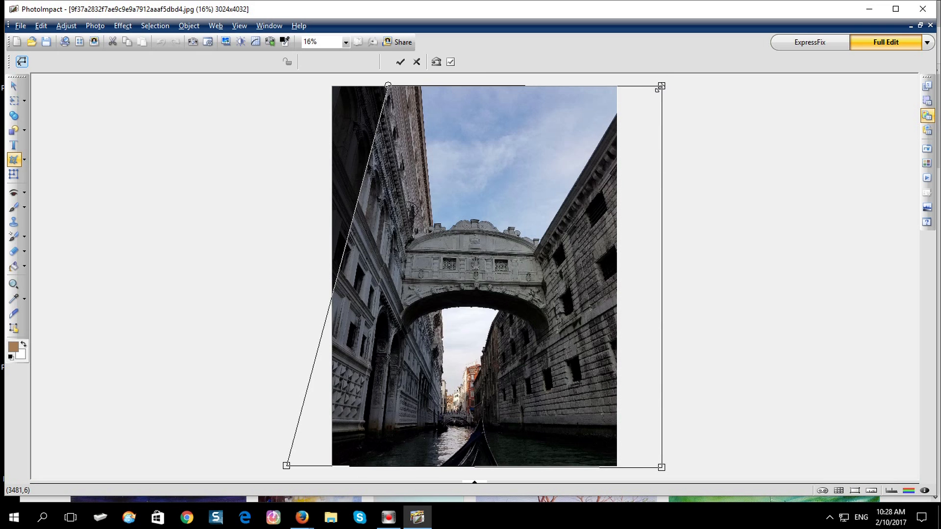
Pull the box's upper-right corner inward along the photo's upper edge to mirror the left slant, and apply the perspective crop
left_click_drag(658, 89, 574, 103)
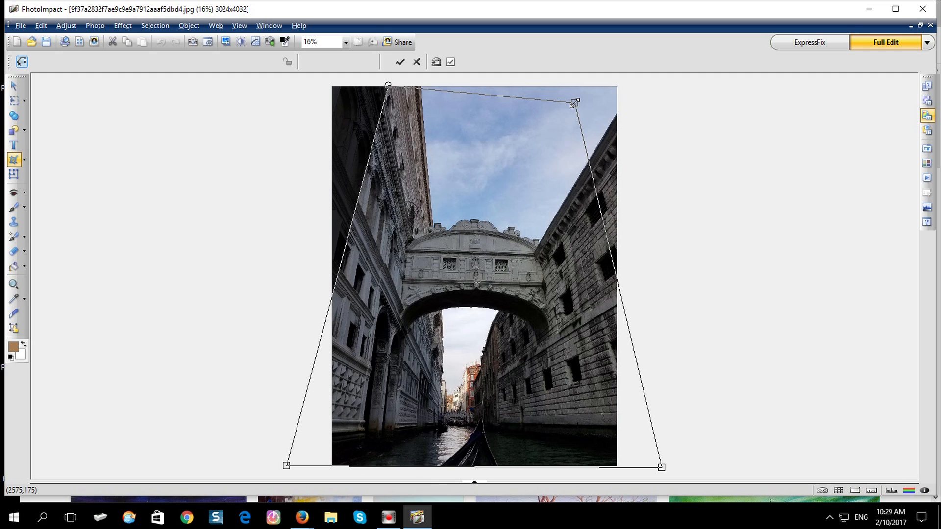
left_click_drag(574, 102, 576, 102)
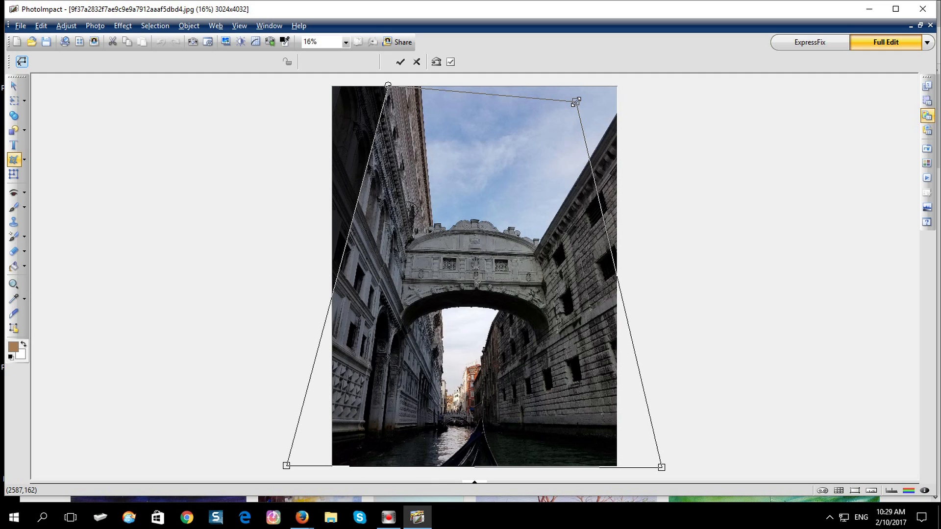
left_click_drag(576, 102, 574, 102)
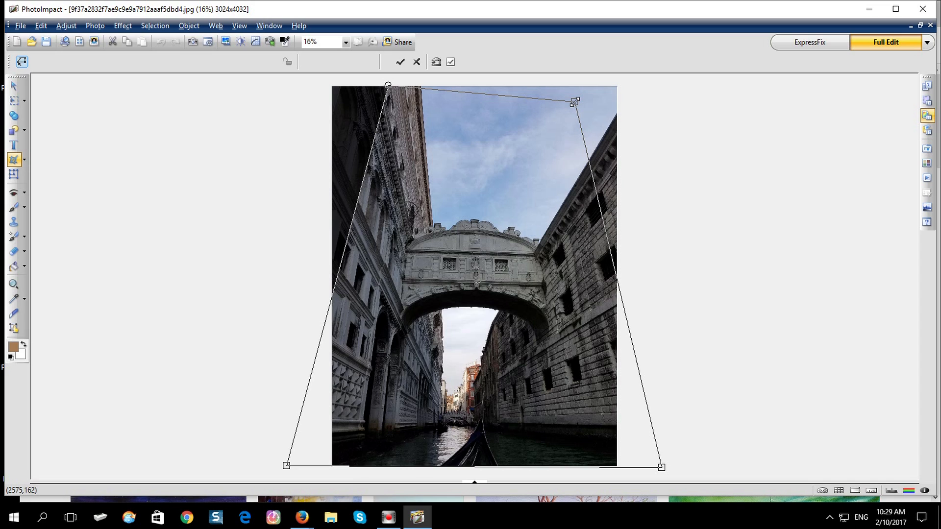
left_click_drag(575, 102, 570, 86)
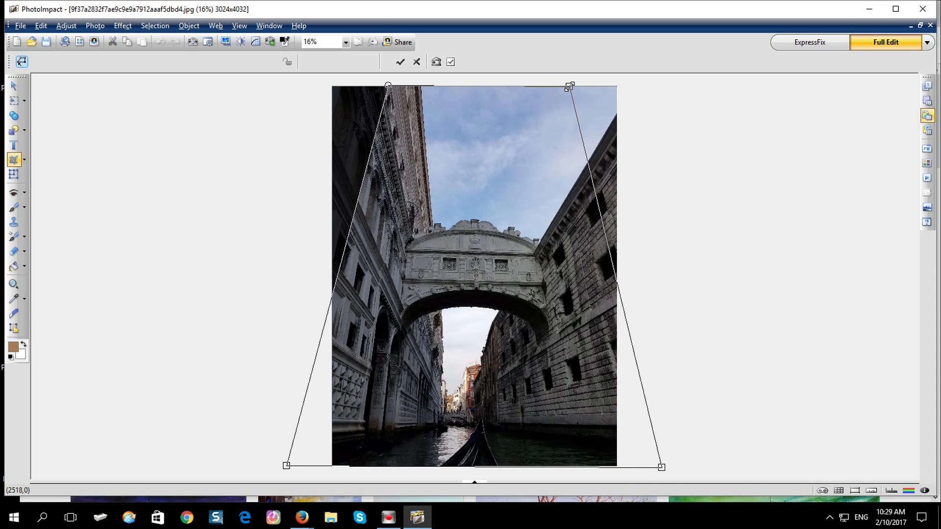
left_click_drag(569, 87, 570, 87)
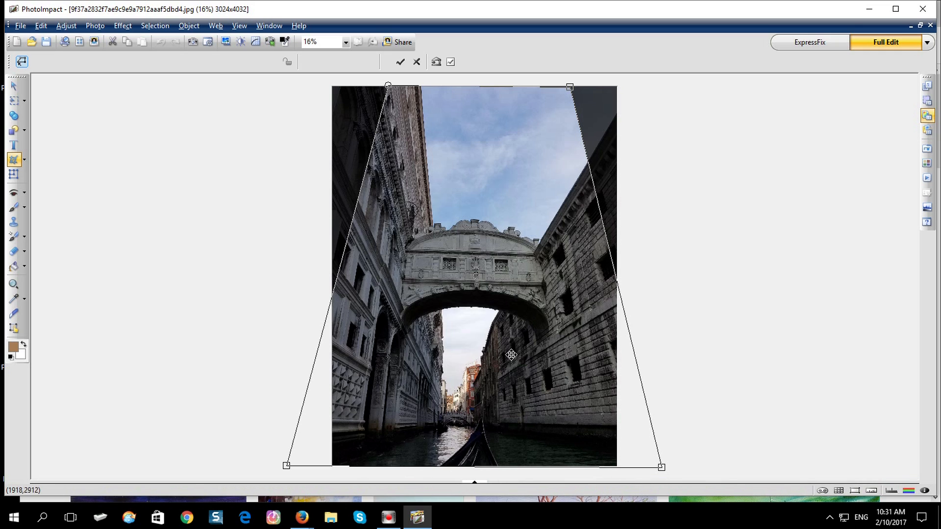
double_click(479, 176)
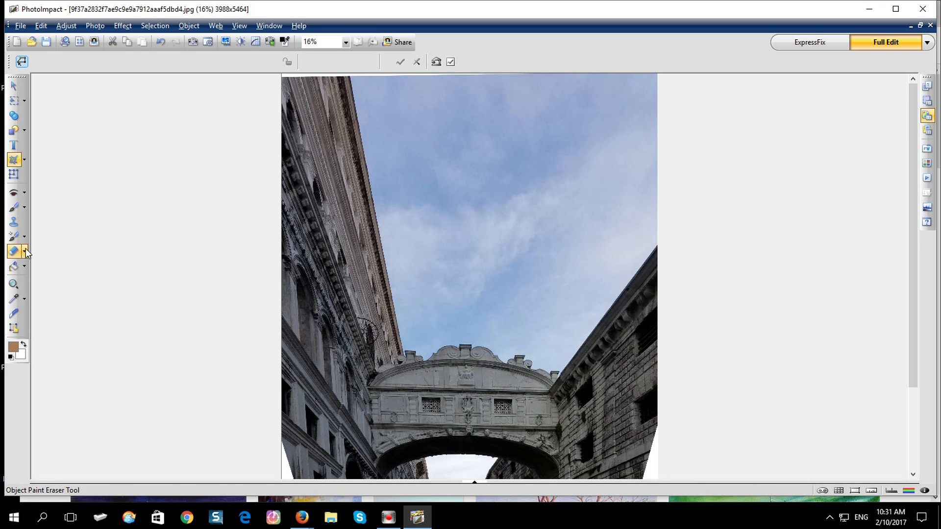
Crop the photo with the standard Crop Tool to its lower 3988 by 3120 pixel area, removing the upper part of the sky
left_click(14, 284)
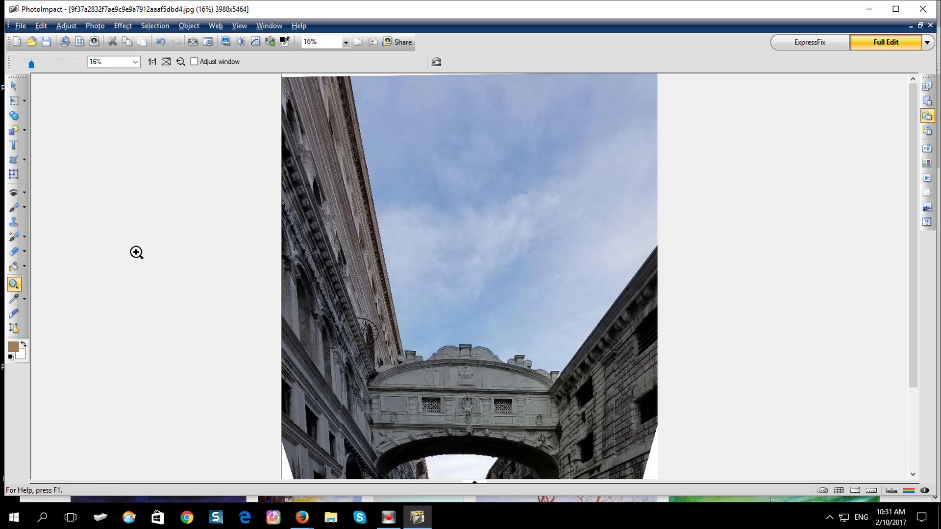
right_click(209, 263)
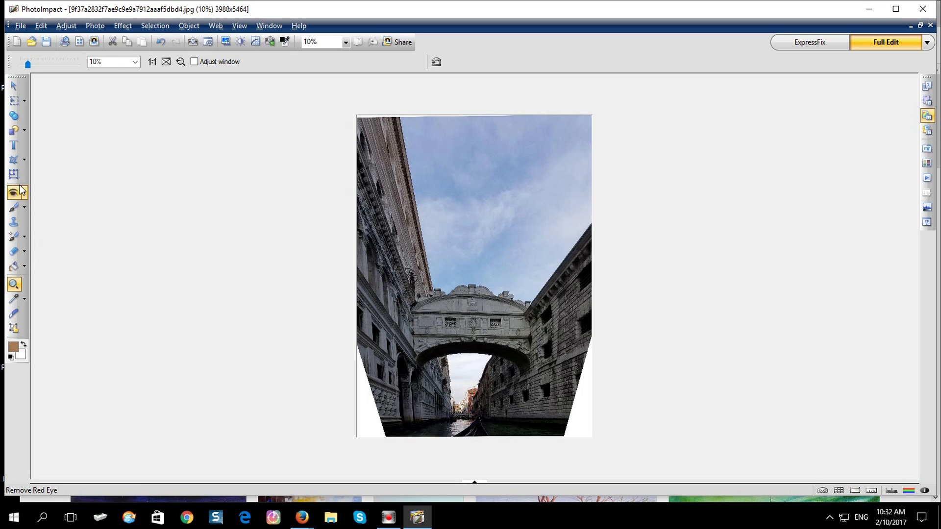
left_click(24, 160)
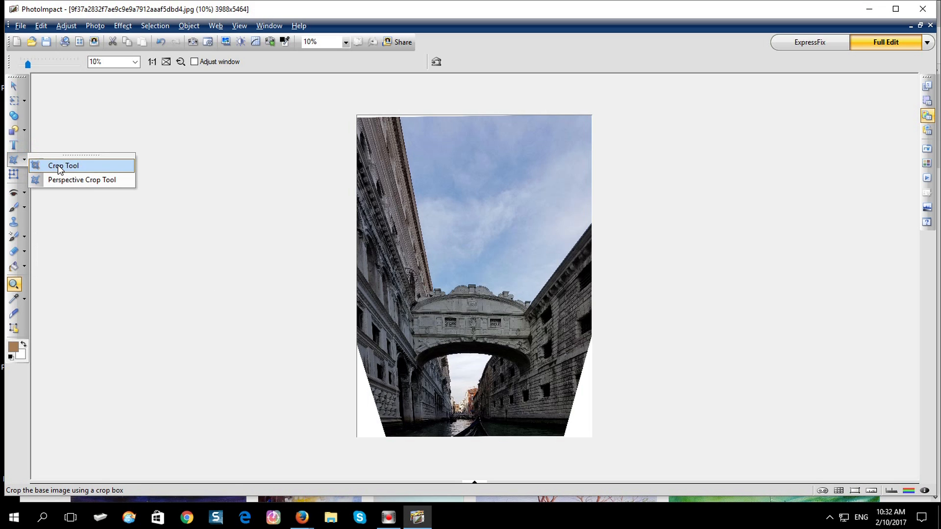
left_click(59, 166)
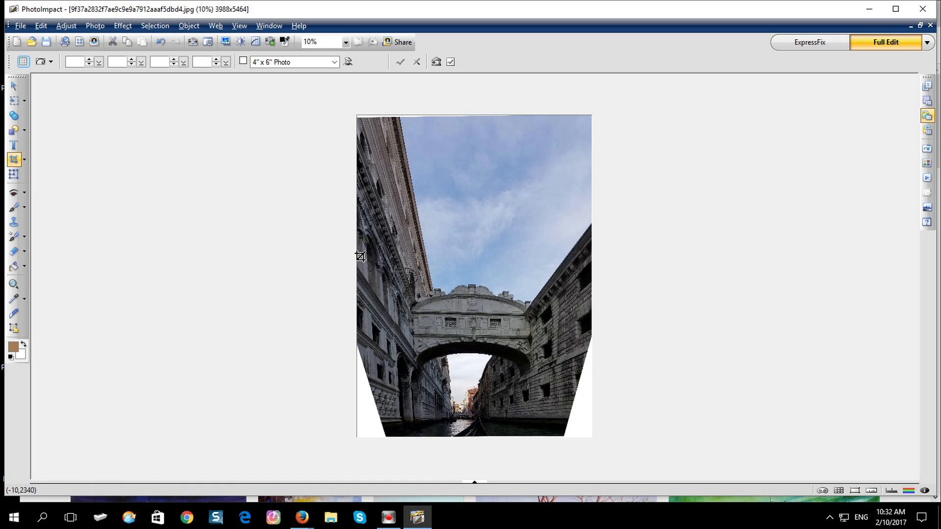
left_click_drag(359, 254, 607, 441)
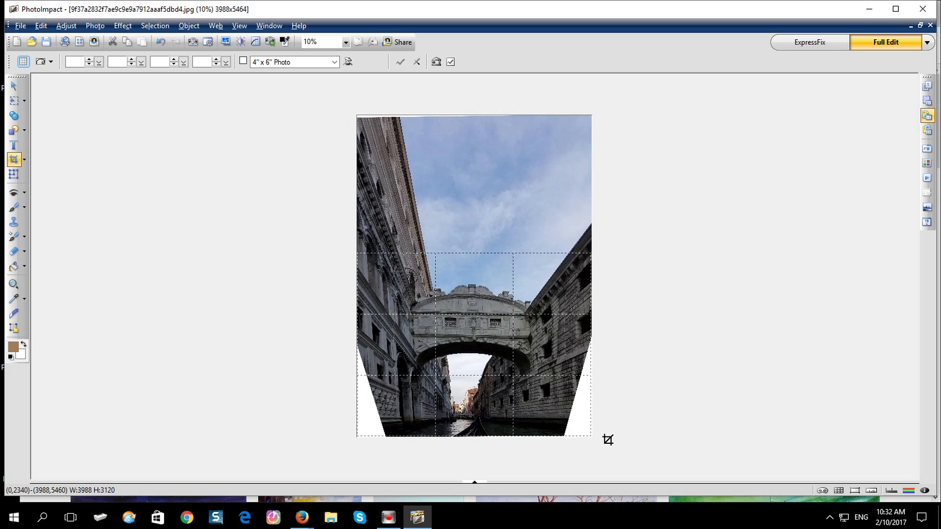
left_click_drag(608, 440, 607, 439)
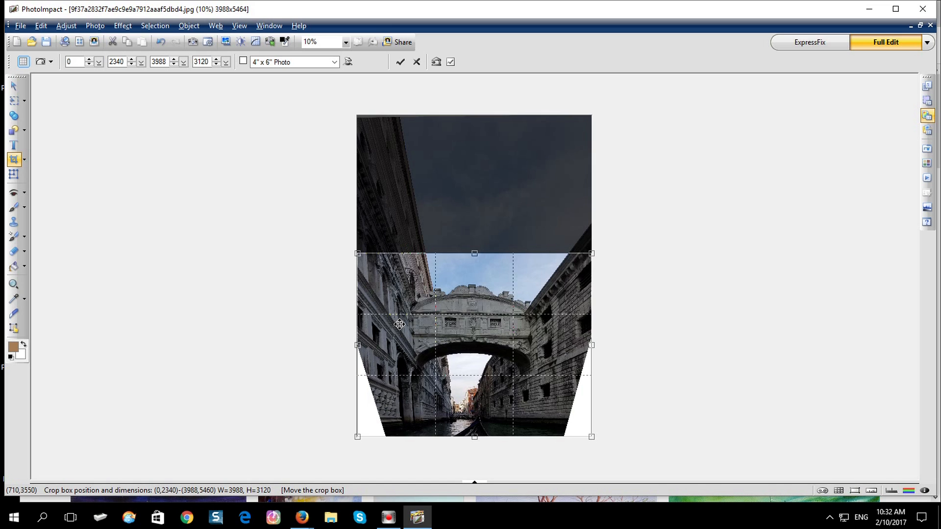
double_click(478, 296)
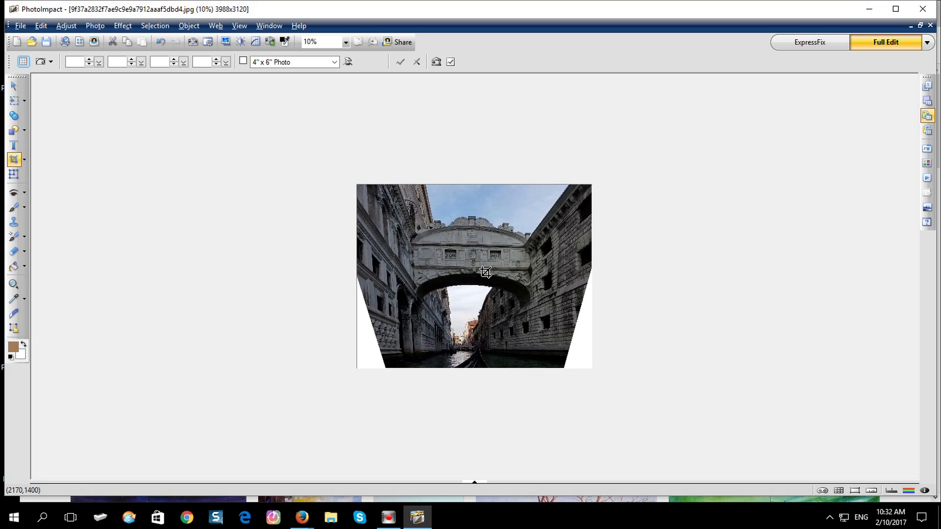
Examine the cropped photo at several magnifications, checking the bridge and the side buildings from the sky down to the water
left_click(17, 285)
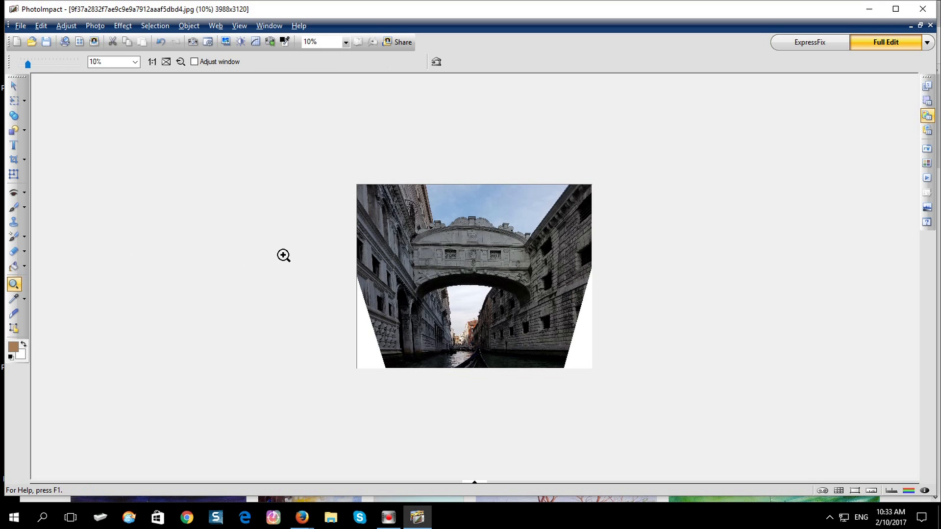
left_click(357, 255)
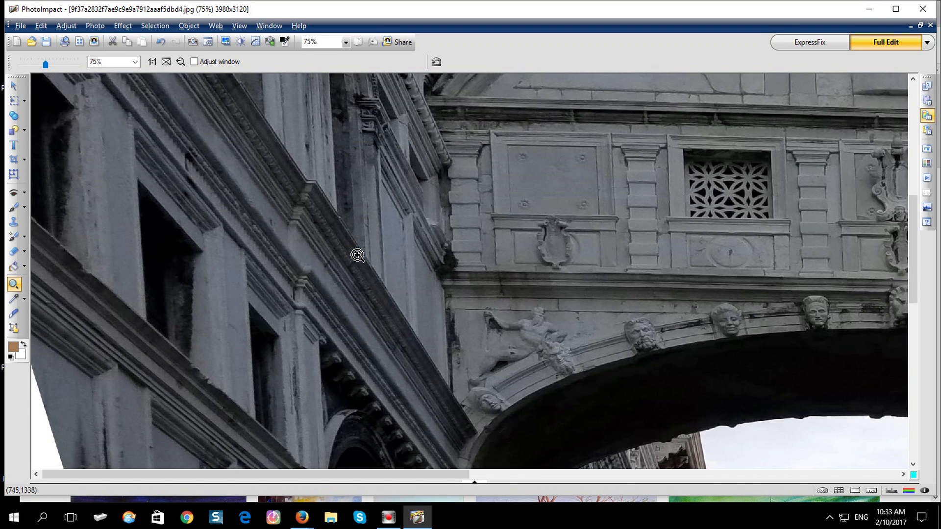
right_click(544, 246)
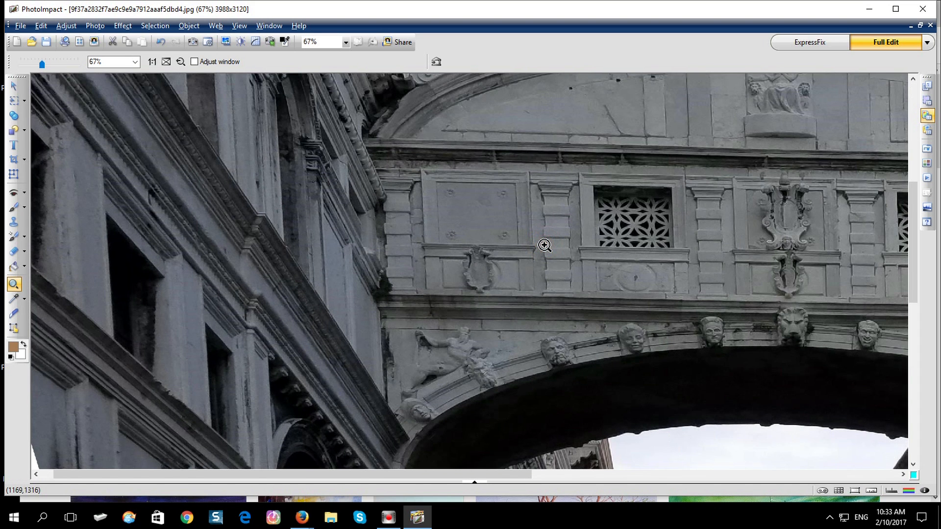
right_click(544, 245)
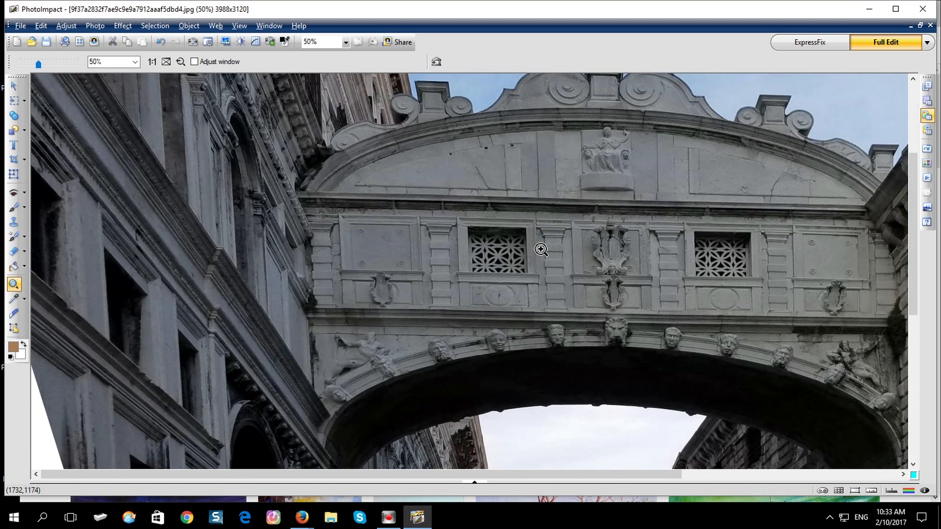
right_click(541, 249)
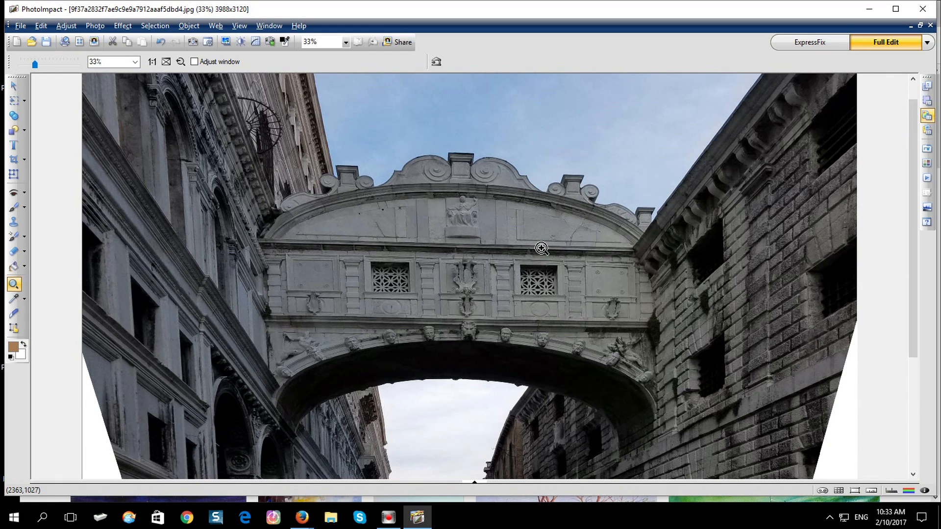
right_click(541, 249)
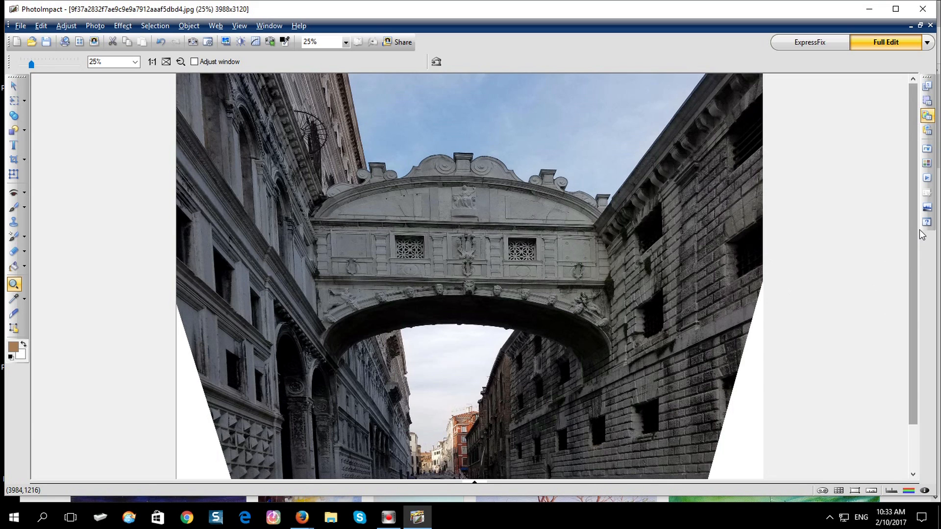
right_click(725, 245)
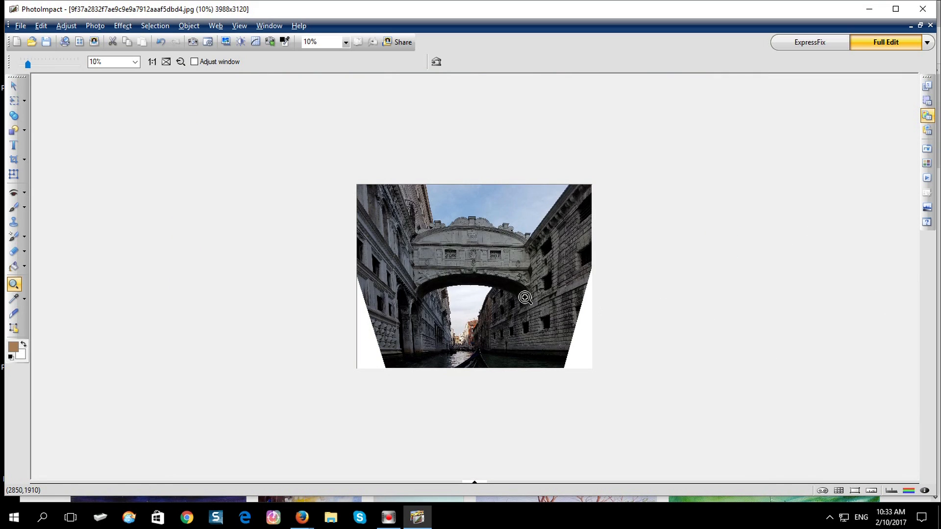
left_click(562, 278)
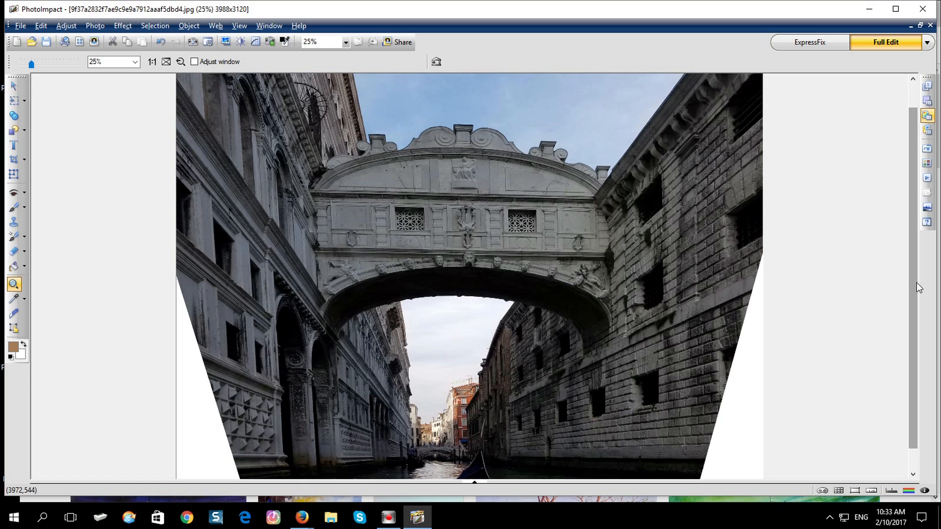
left_click_drag(913, 282, 932, 262)
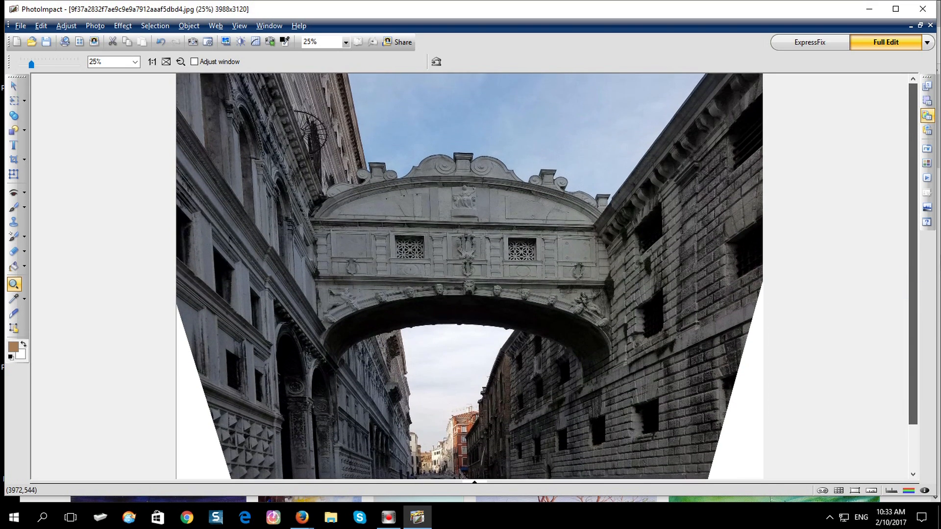
left_click_drag(916, 264, 919, 304)
Save the photo and draw a perspective crop box over the whole image, extending its two lower corners to the image's lower edge
key("ctrl+s")
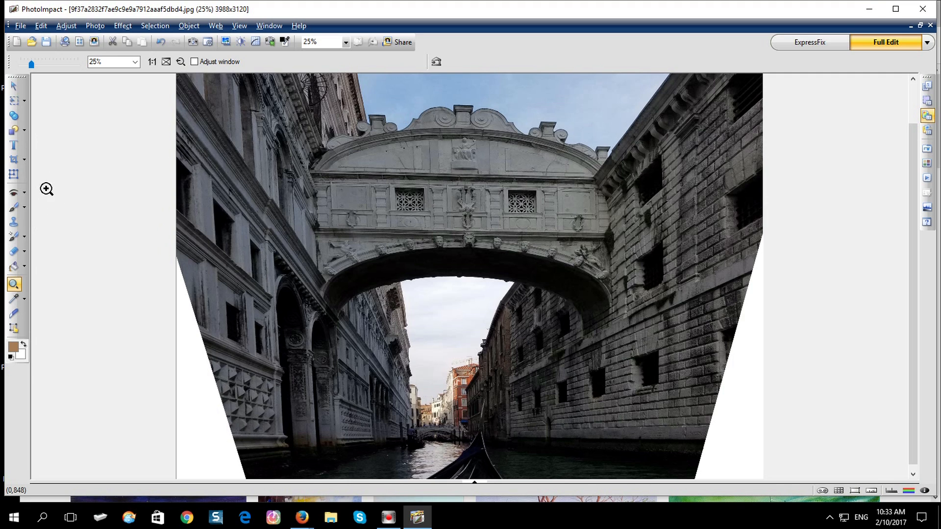
left_click(24, 162)
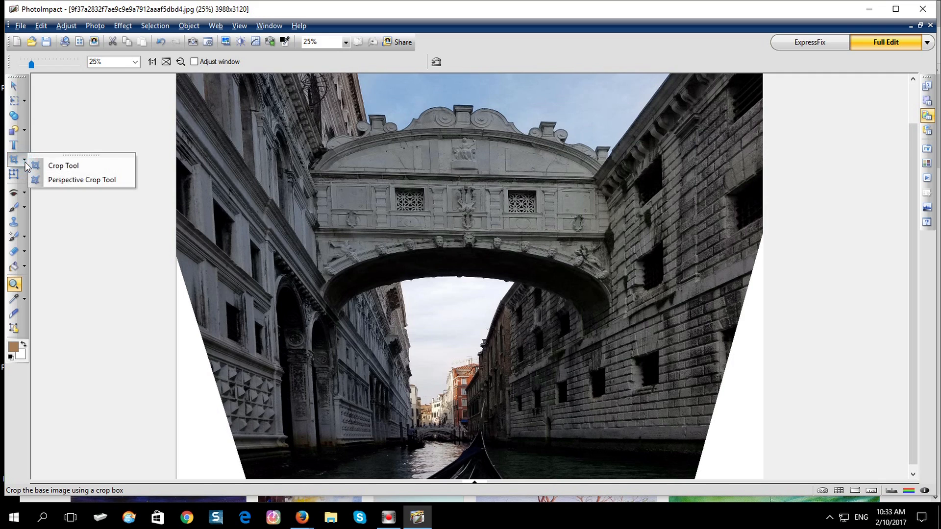
left_click(75, 180)
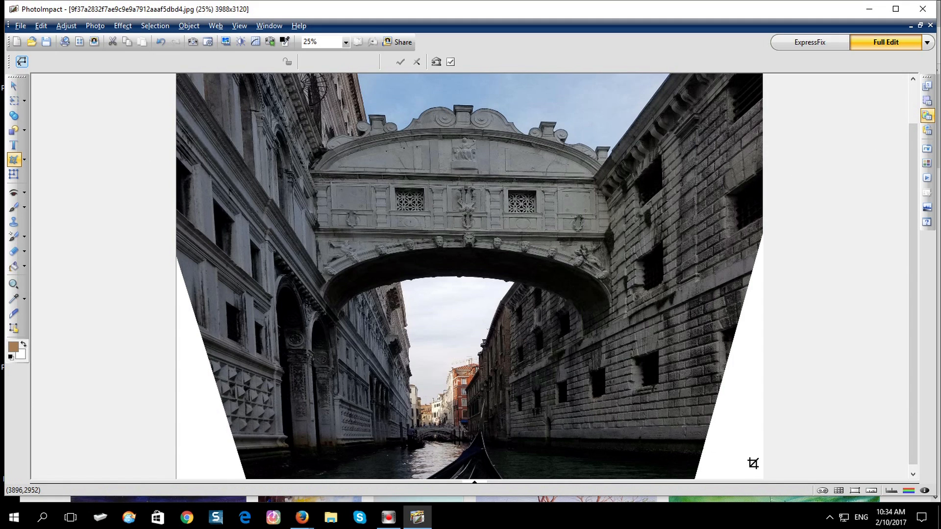
scroll(912, 281, "up", 3)
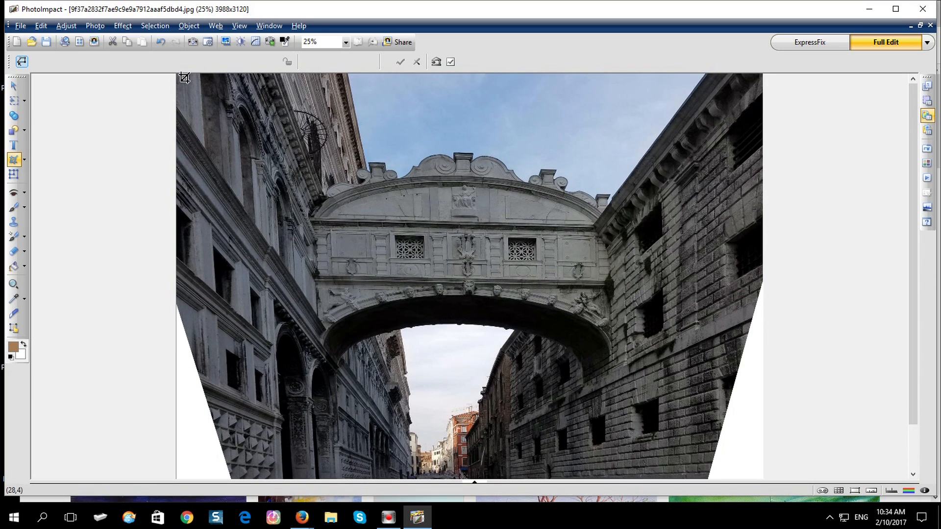
left_click_drag(177, 75, 767, 482)
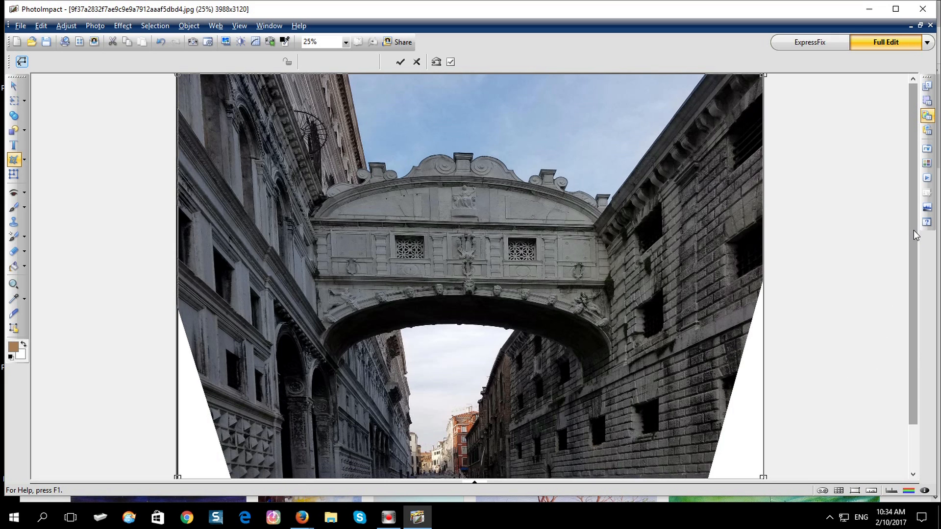
scroll(913, 230, "down", 3)
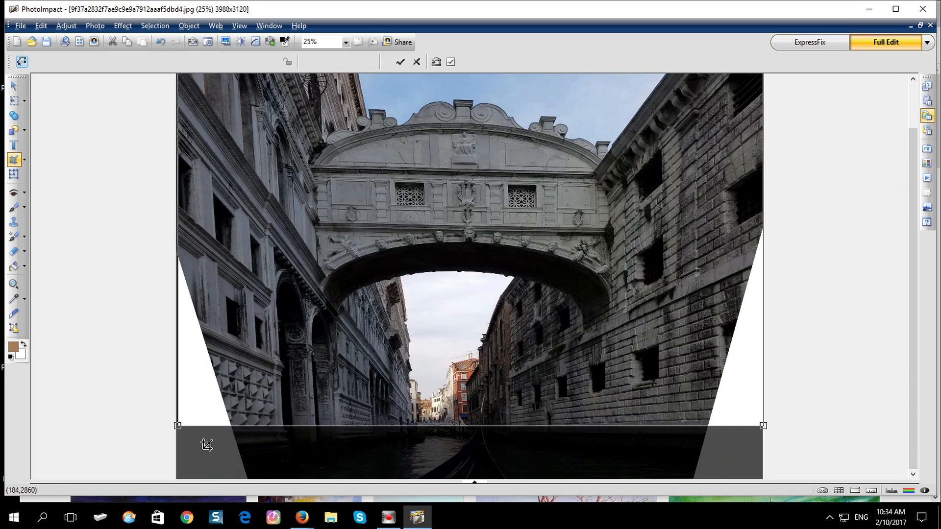
left_click_drag(178, 424, 174, 479)
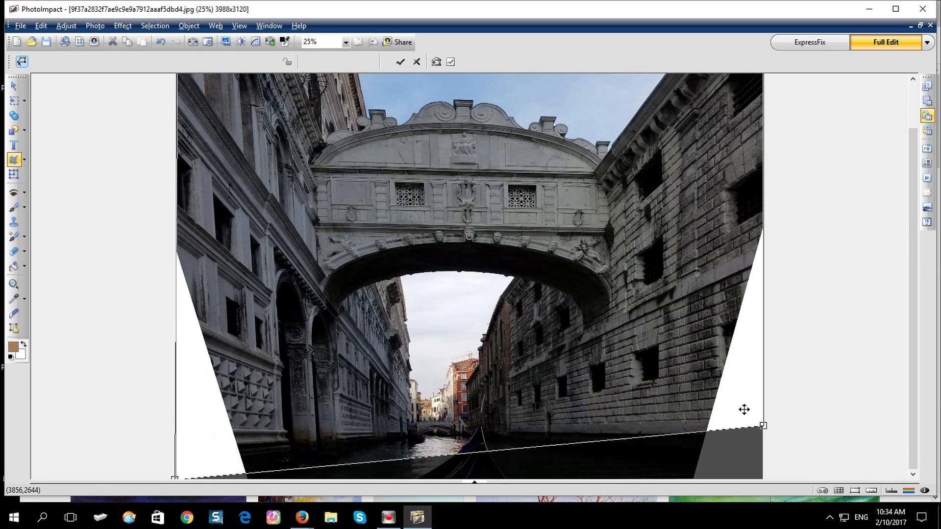
left_click_drag(762, 428, 761, 478)
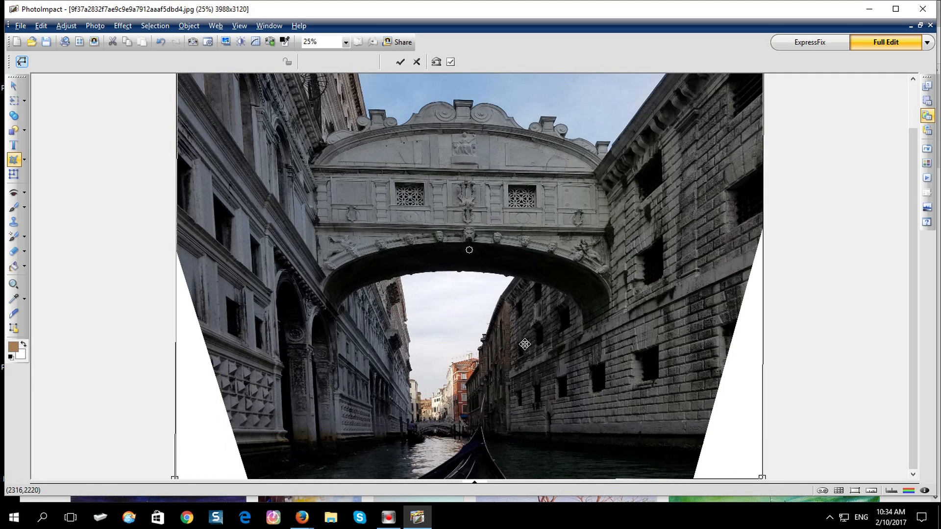
Lower the perspective crop box's upper-right corner slightly along the photo's right edge
left_click_drag(910, 250, 912, 206)
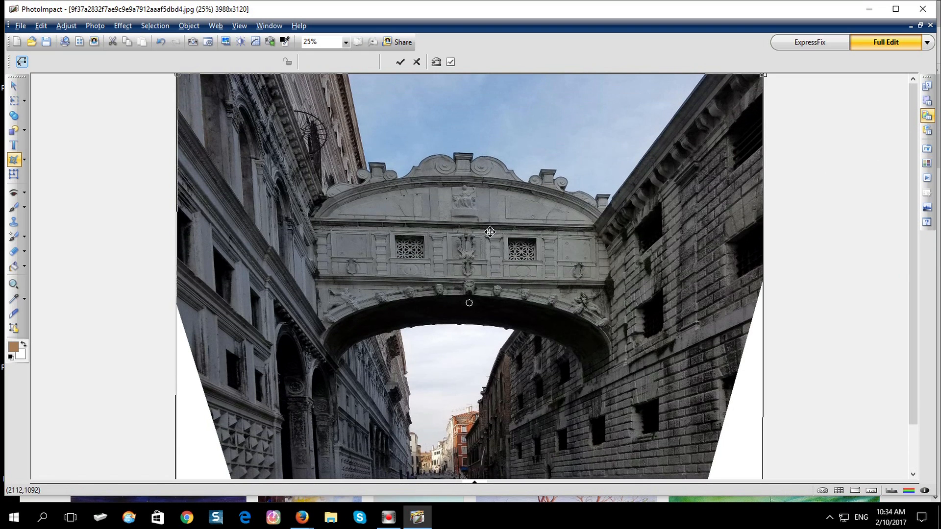
left_click_drag(763, 74, 763, 87)
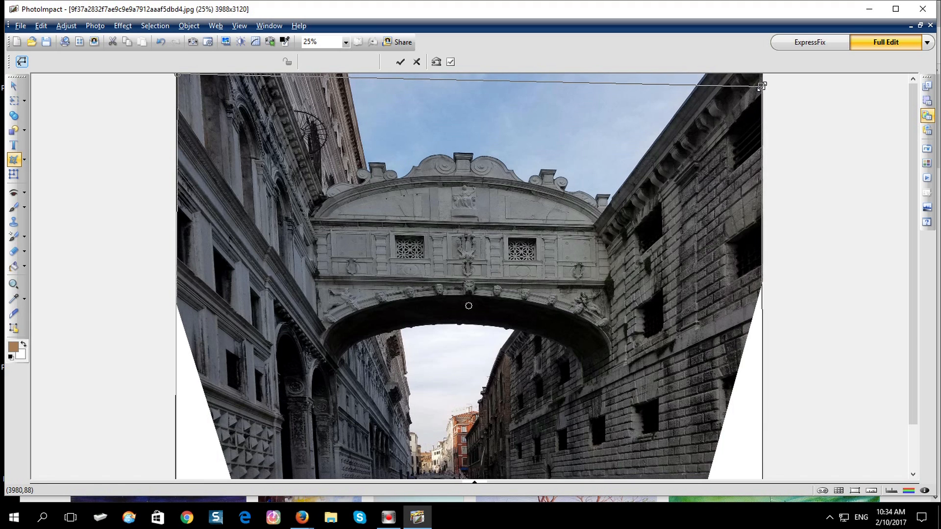
left_click_drag(761, 86, 761, 89)
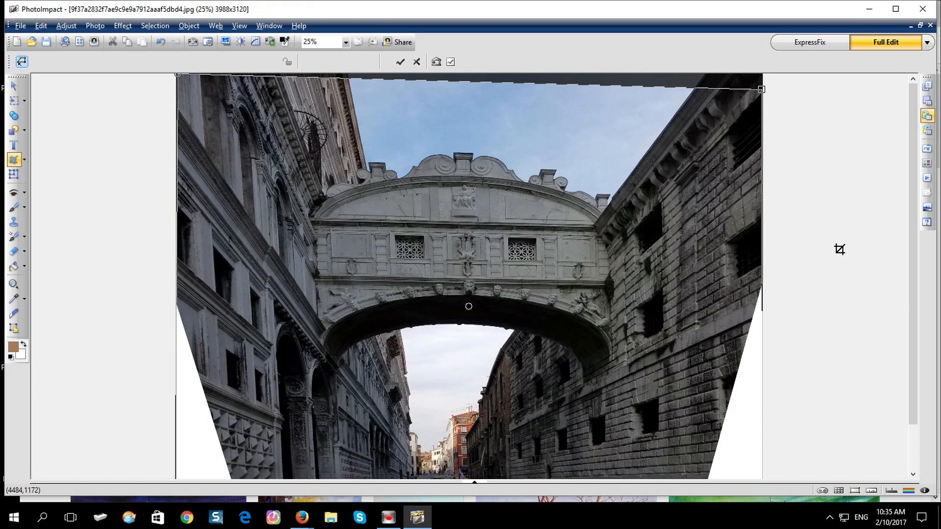
Shift the perspective crop box's lower-left corner slightly inward along the lower edge and apply the perspective crop
scroll(916, 300, "down", 2)
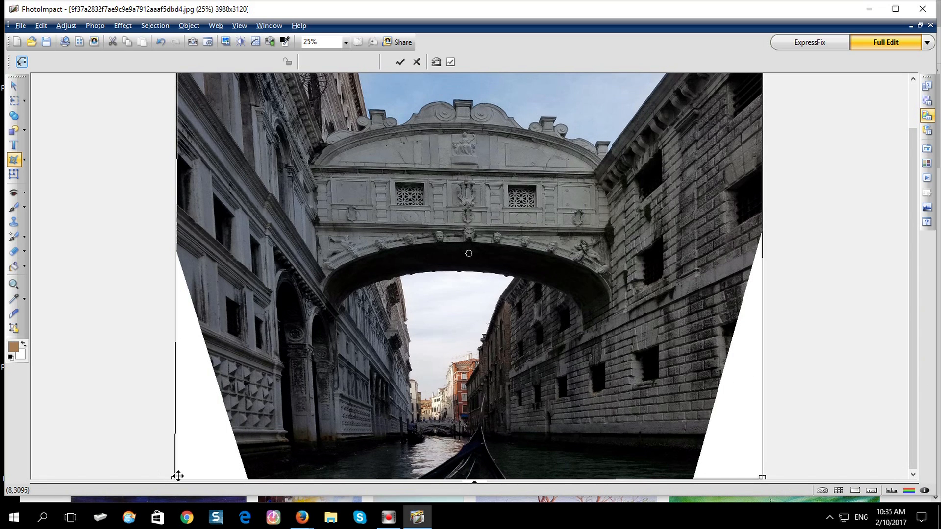
left_click_drag(174, 478, 190, 478)
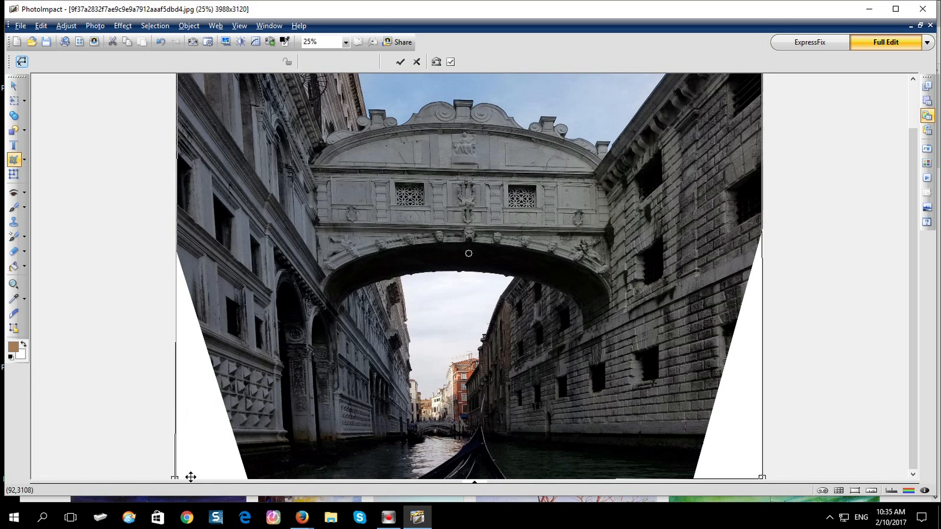
left_click(176, 478)
left_click_drag(177, 478, 190, 478)
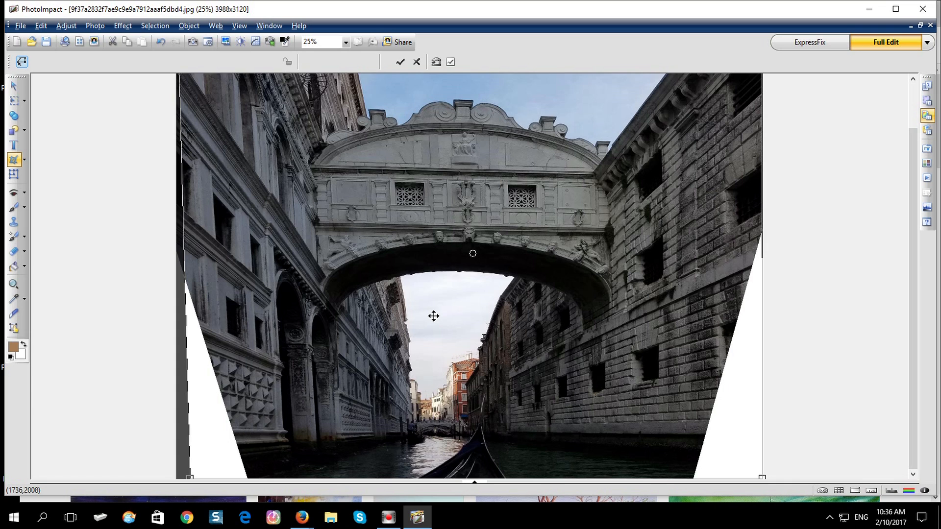
double_click(444, 314)
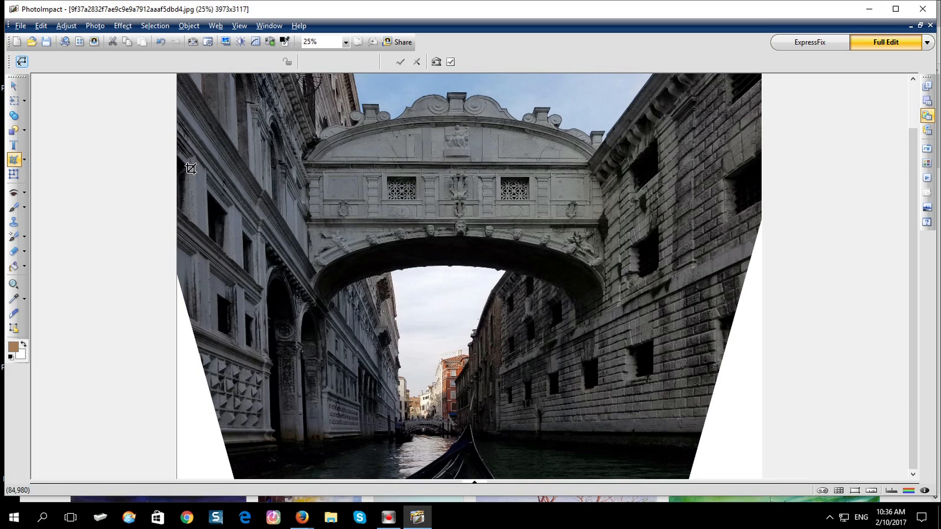
Draw a standard crop box about 3940 px wide across the photo and extend its lower edge to the photo's lower edge
left_click(25, 161)
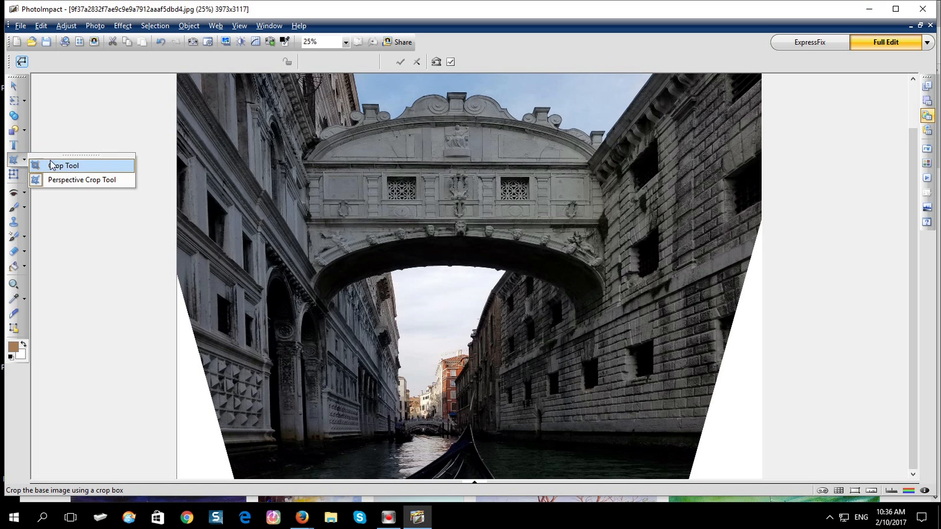
left_click(57, 166)
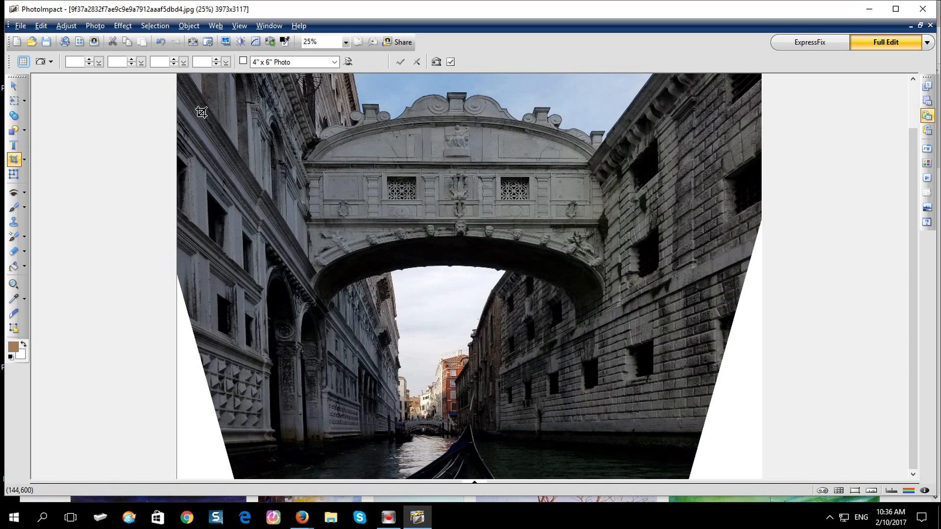
left_click_drag(181, 108, 760, 223)
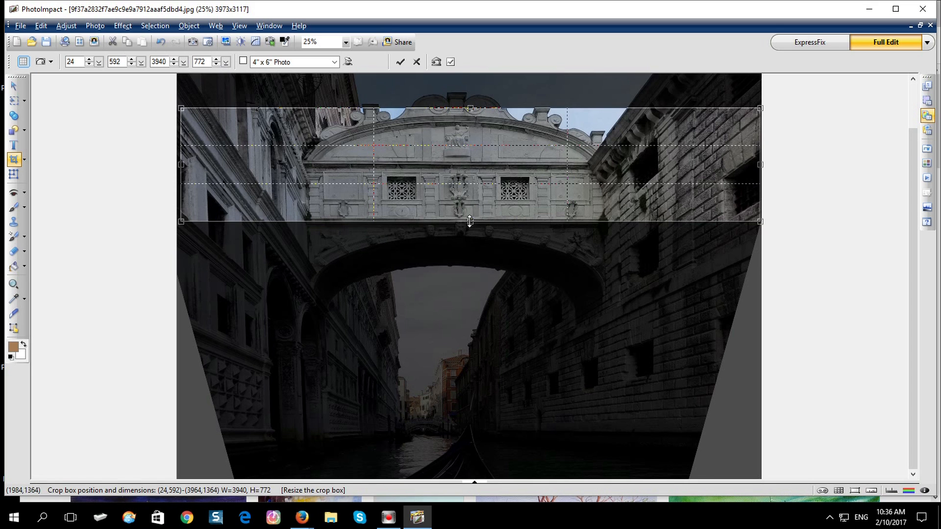
left_click_drag(470, 222, 445, 441)
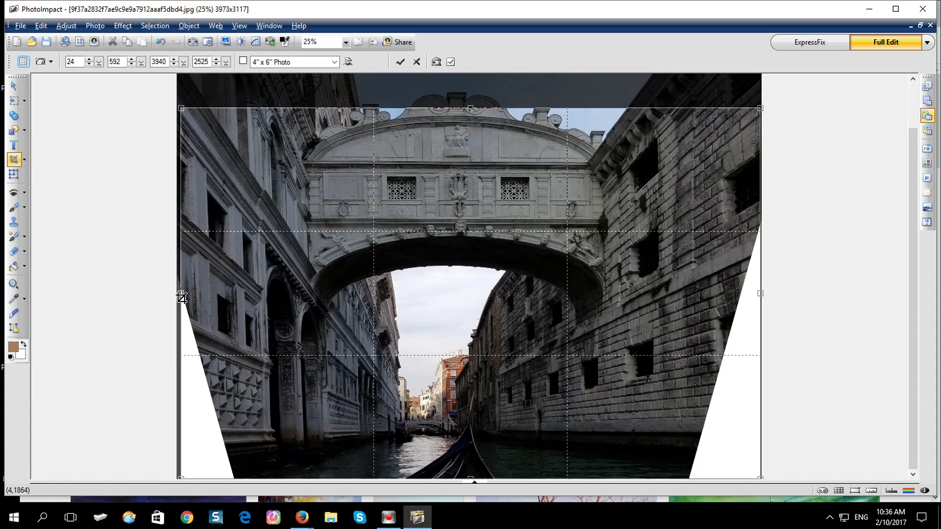
Move the crop box's left side inward past the white wedge, narrowing the box to about 3552 px
left_click_drag(181, 293, 210, 284)
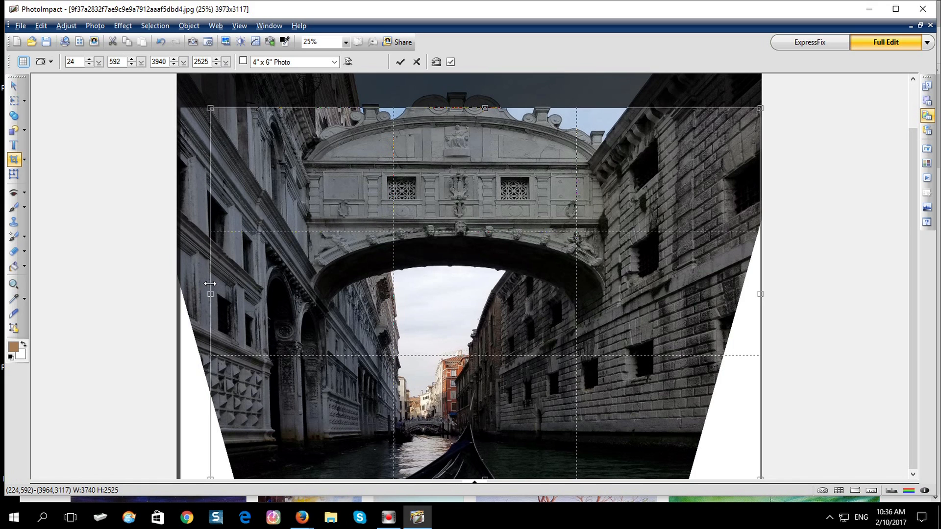
left_click_drag(211, 283, 210, 283)
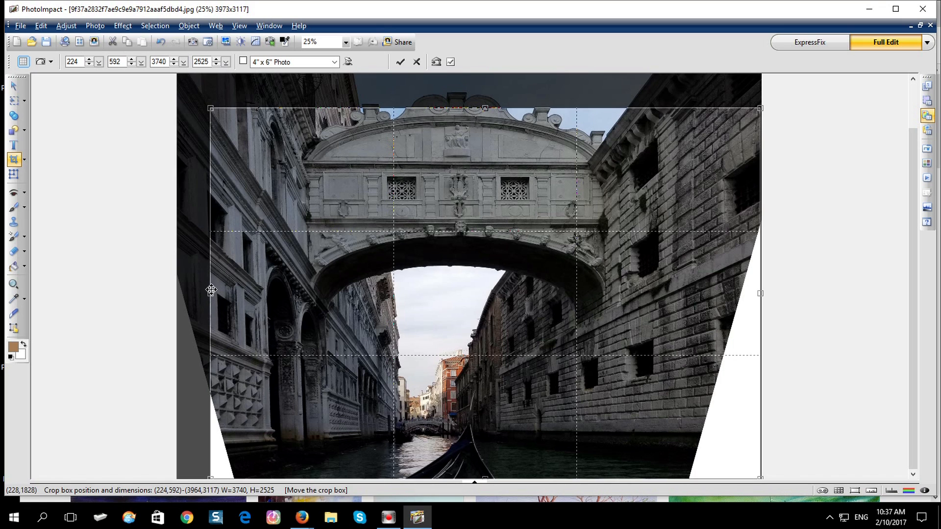
left_click_drag(210, 293, 237, 289)
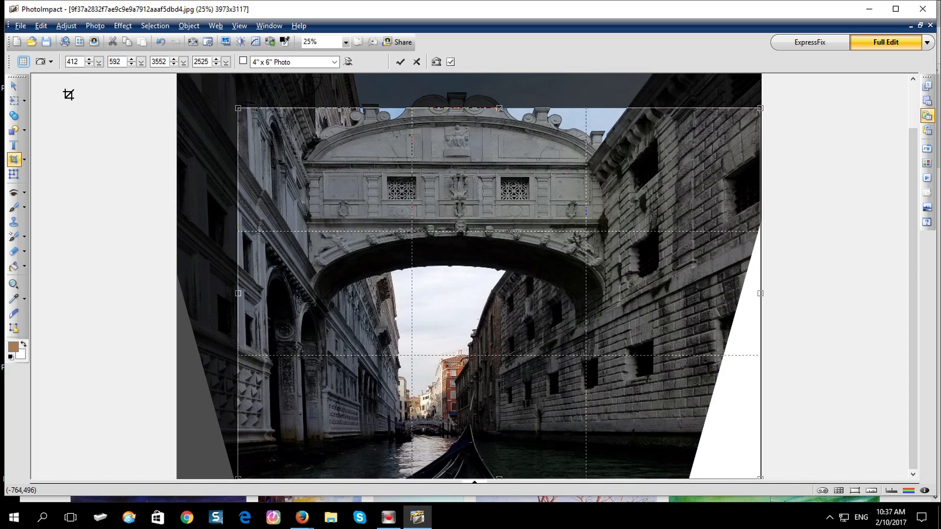
Extend the crop box's left side and upper edge out to the photo's edges, making it about 3964 by 3117 px
left_click(88, 152)
left_click_drag(237, 293, 171, 289)
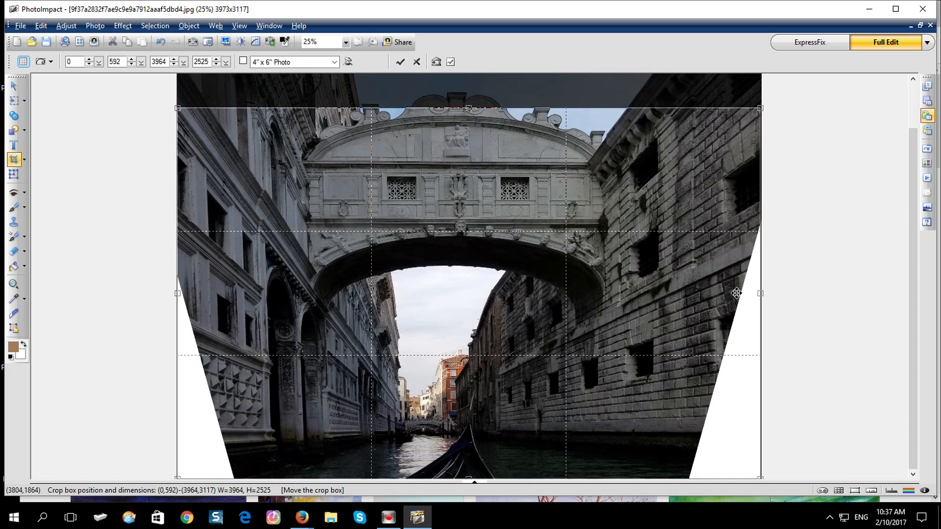
scroll(713, 304, "up", 3)
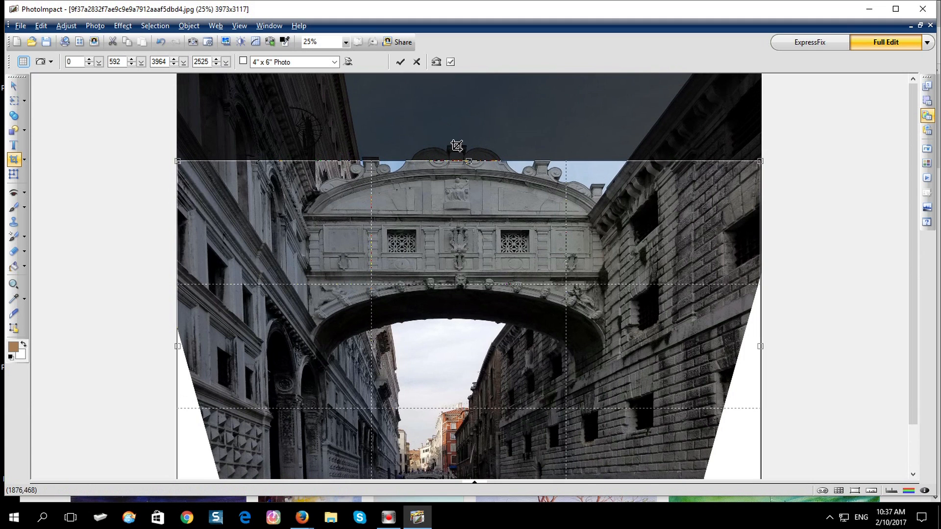
left_click_drag(468, 161, 468, 74)
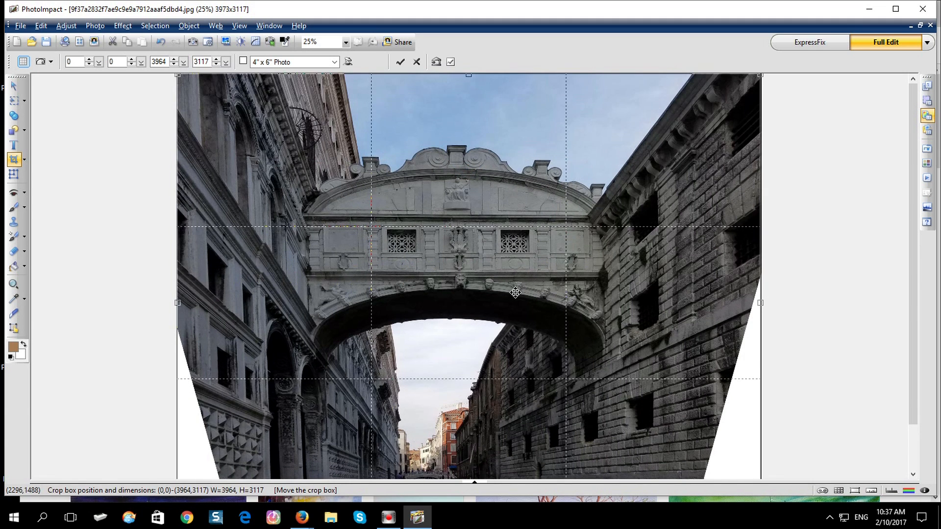
scroll(518, 289, "down", 3)
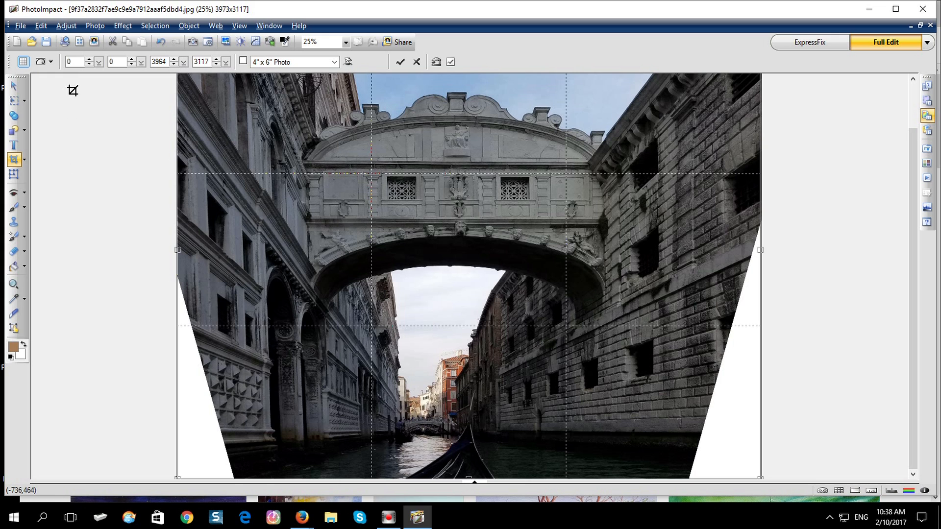
Start saving the photo as a new file and choose the 1 TEMP folder in Documents as the destination
left_click(20, 26)
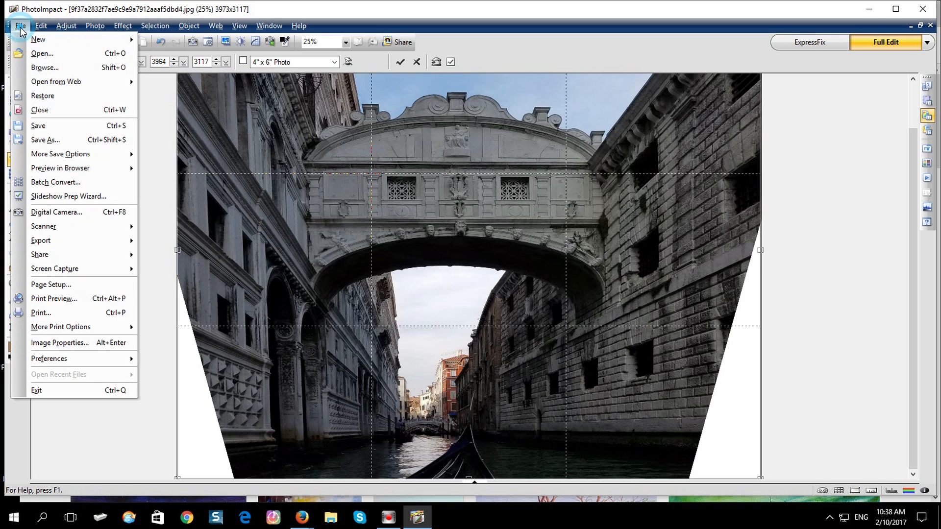
left_click(47, 140)
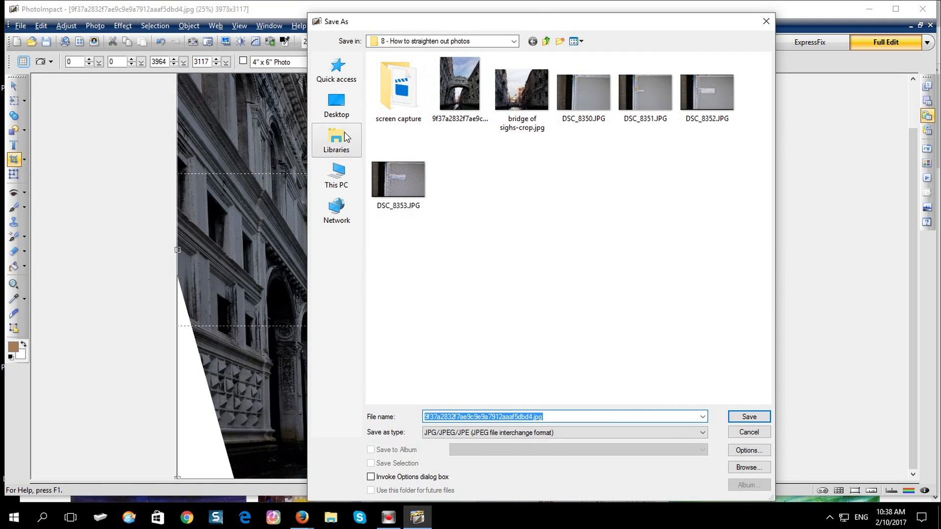
left_click(351, 164)
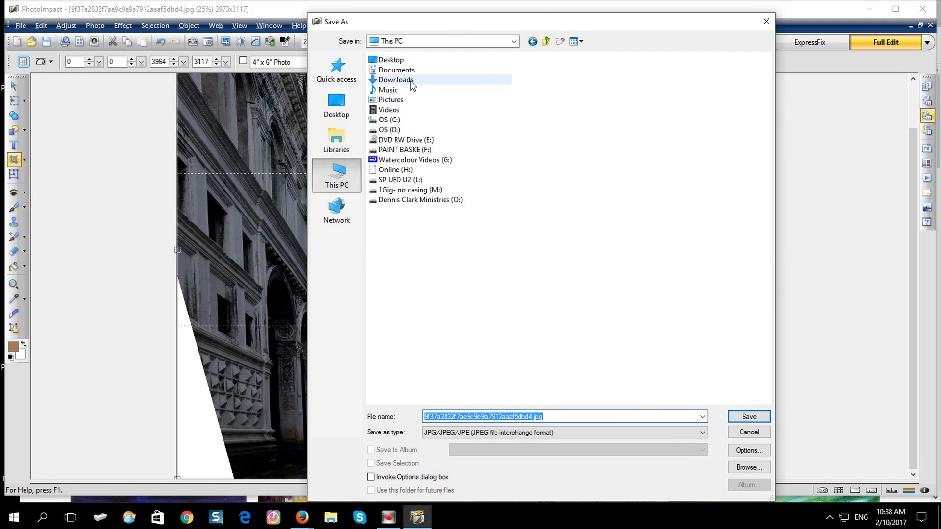
left_click(410, 72)
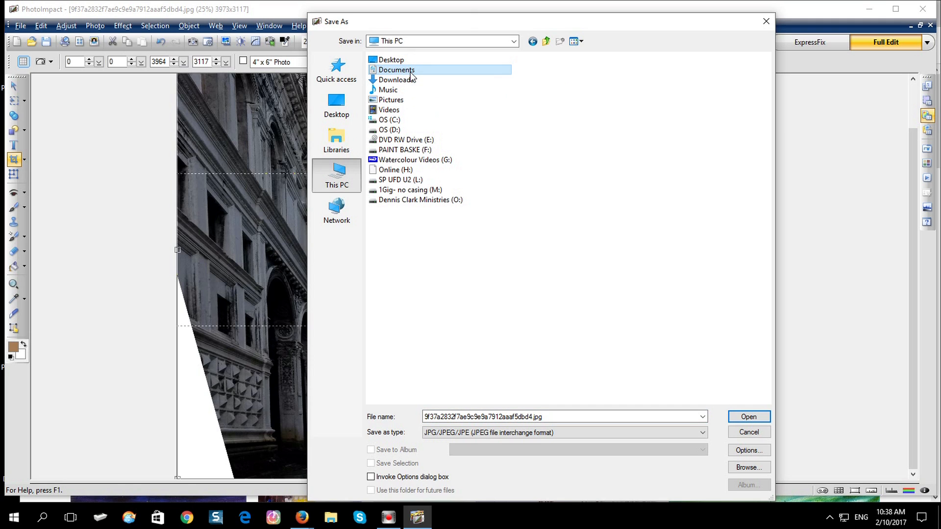
double_click(401, 70)
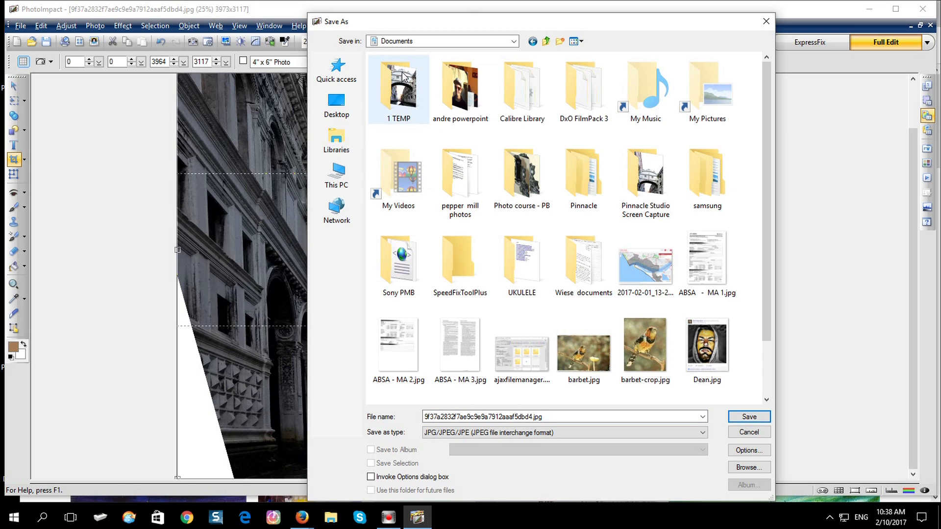
left_click(396, 90)
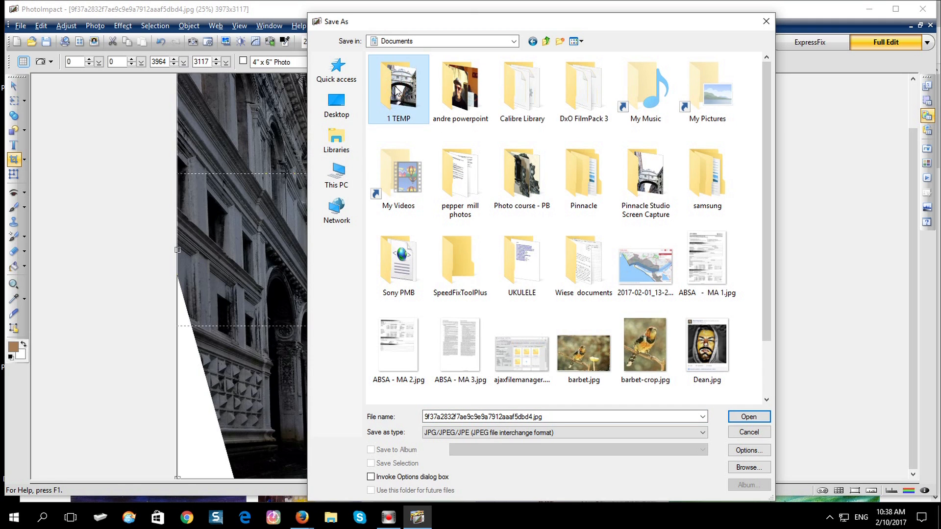
double_click(396, 90)
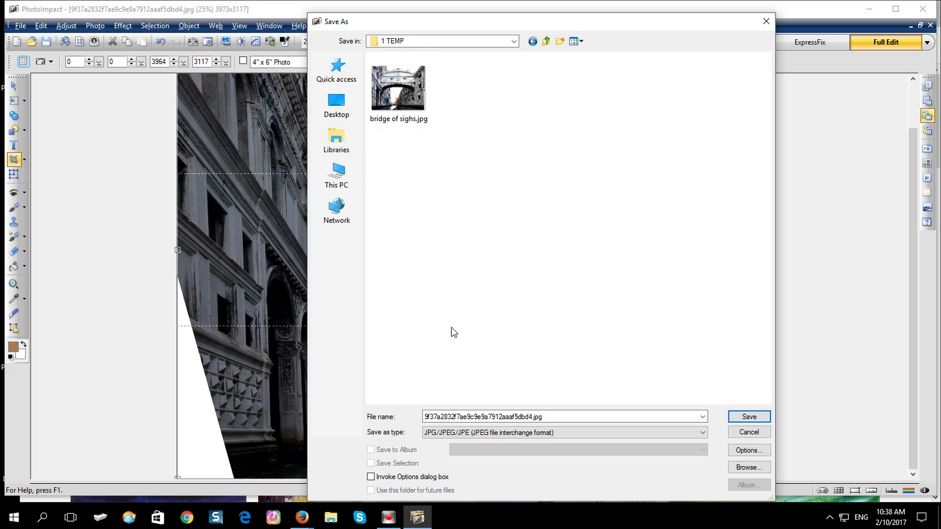
Name the JPEG copy crop_1 and save it
left_click(545, 416)
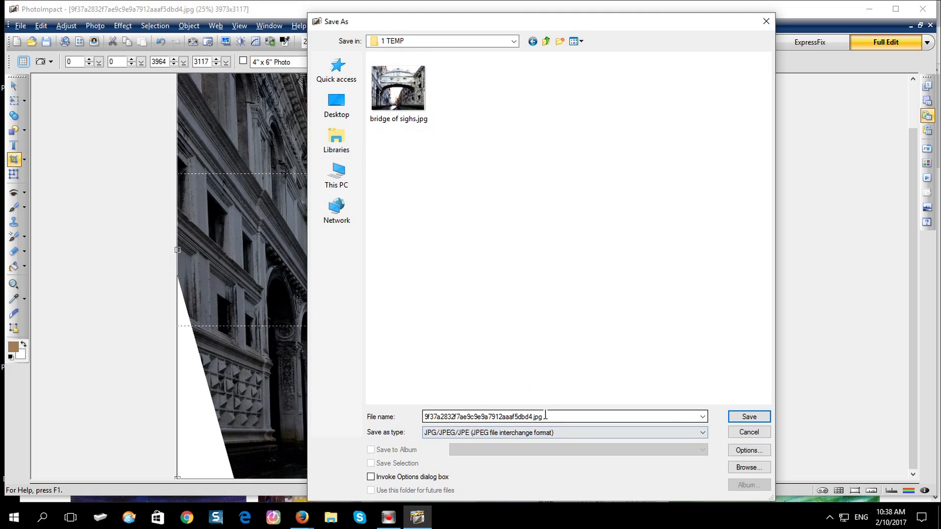
double_click(542, 417)
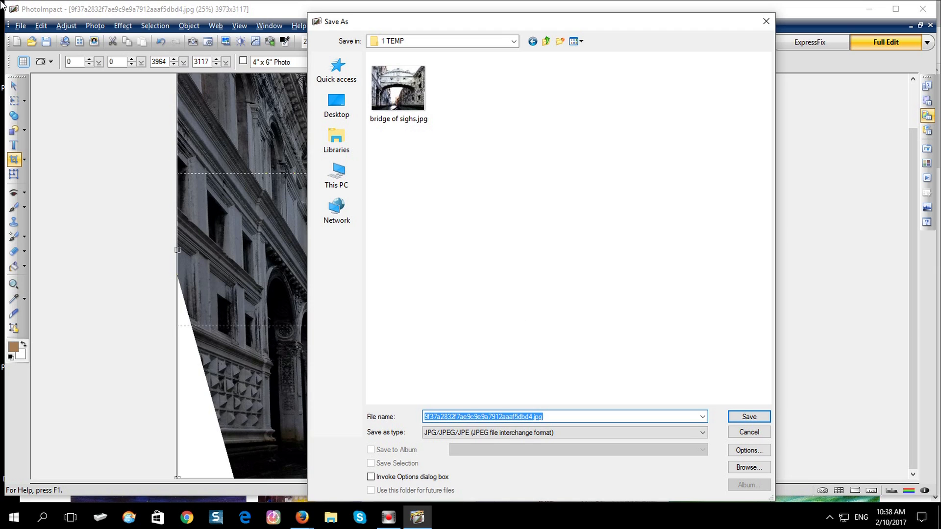
type("crop_1")
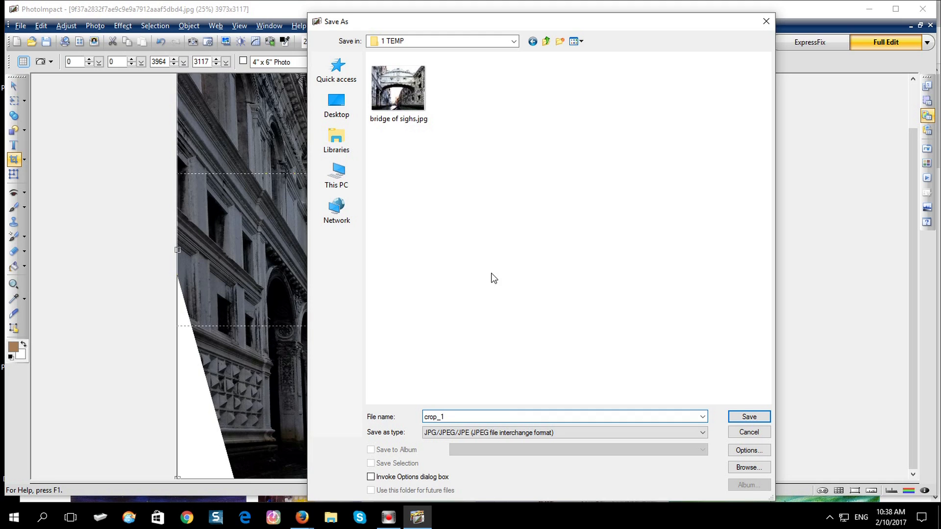
left_click(748, 420)
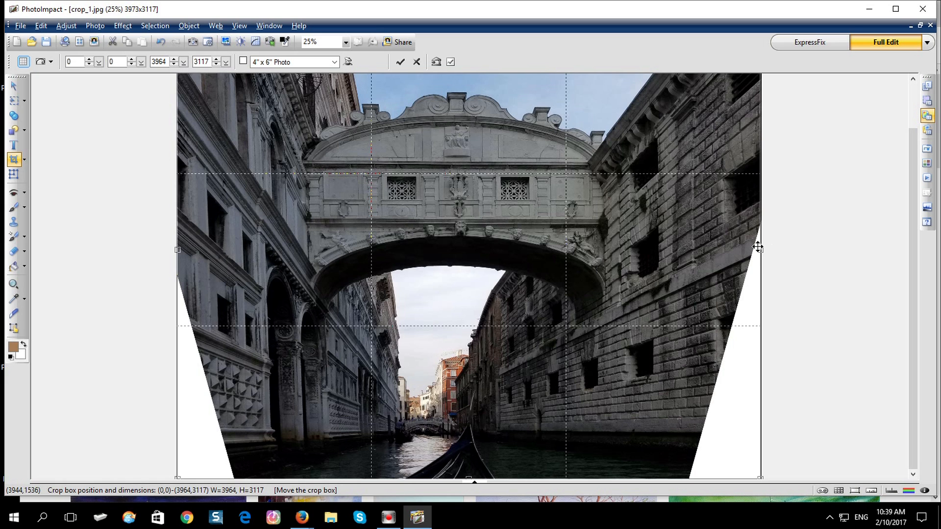
Narrow the crop box to about 1492 px around the canal view beneath the bridge and raise its lower edge to the waterline
left_click_drag(757, 247, 575, 264)
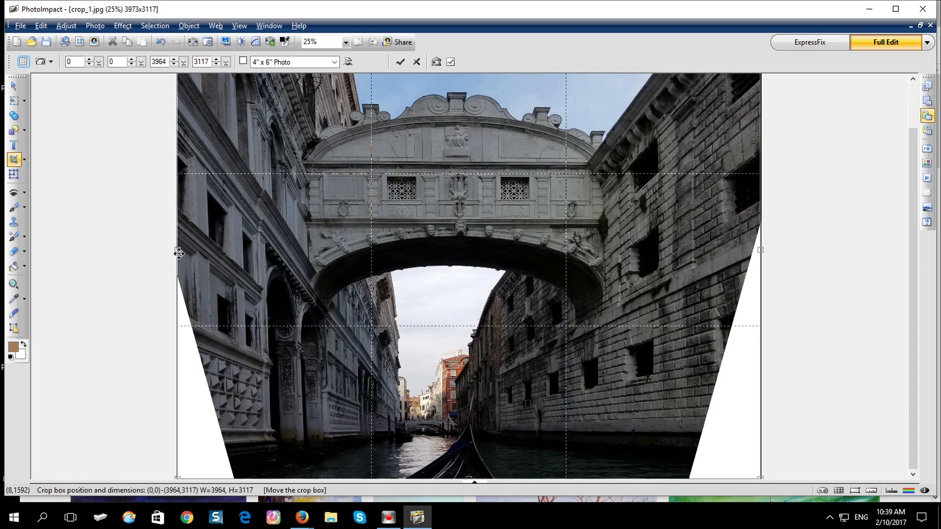
left_click_drag(178, 251, 342, 284)
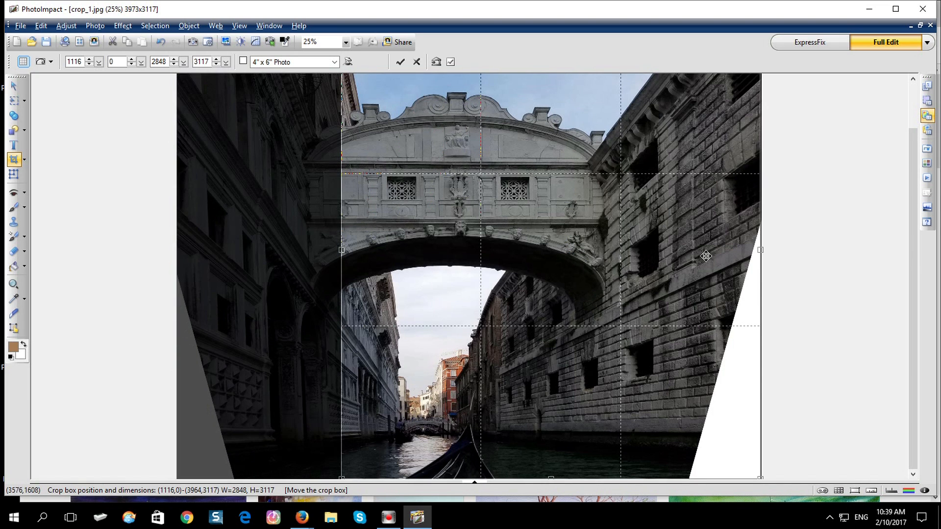
left_click_drag(759, 250, 561, 300)
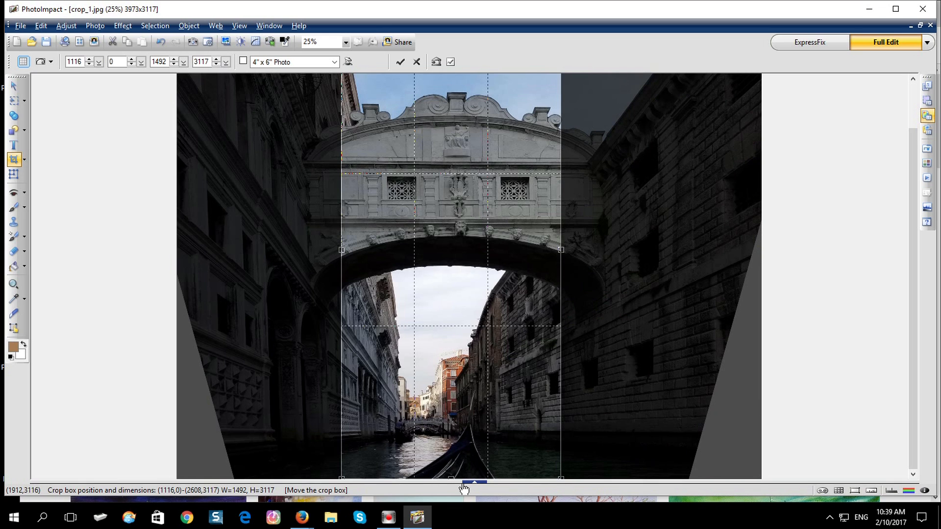
left_click_drag(449, 478, 443, 445)
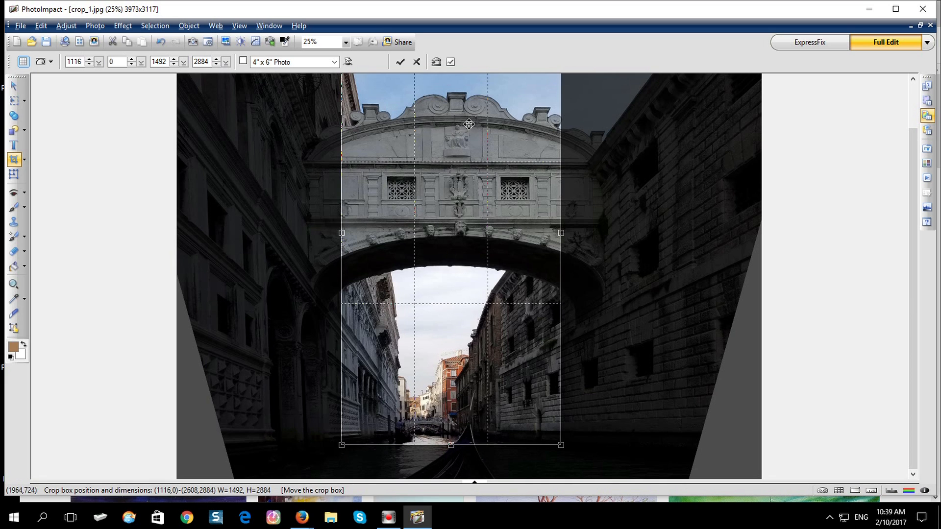
Lower the crop box's upper edge to just below the bridge's arch, making the box about 1052 px high, and apply the crop
scroll(617, 140, "up", 2)
scroll(640, 136, "up", 1)
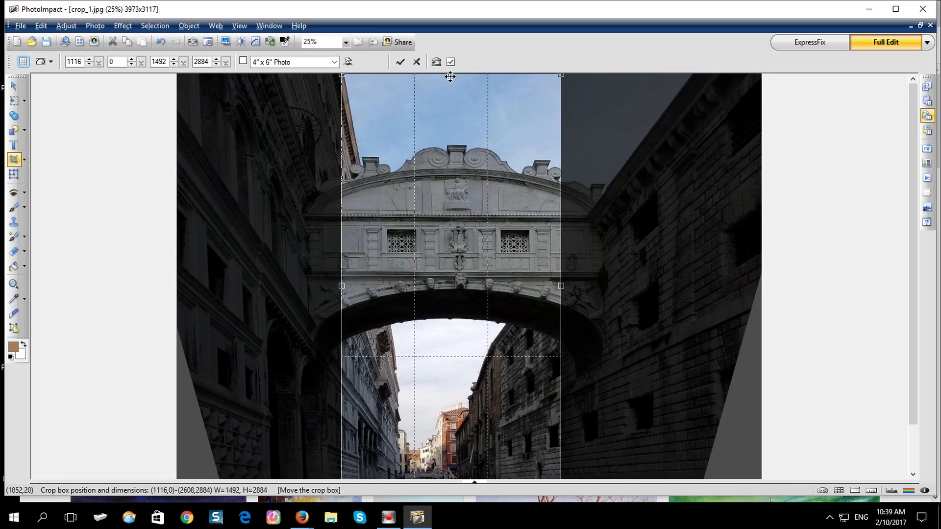
left_click_drag(449, 75, 413, 352)
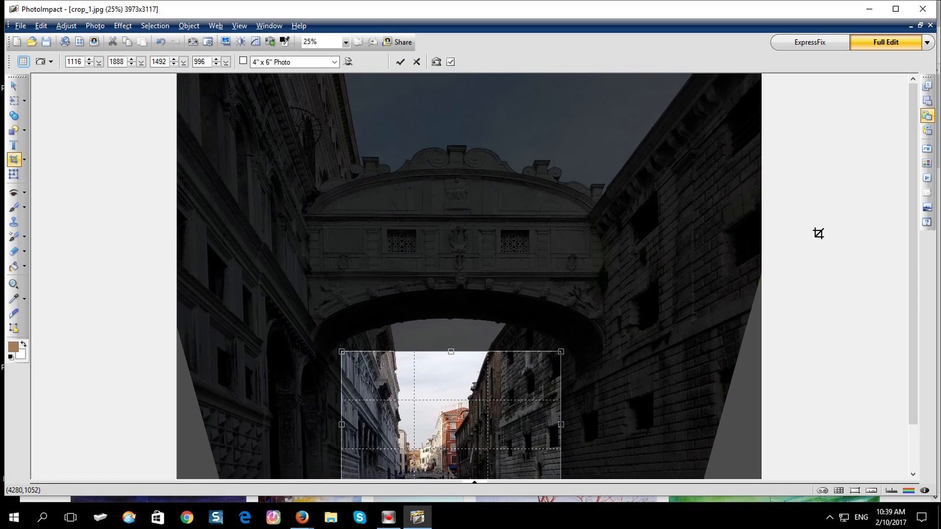
scroll(682, 274, "down", 3)
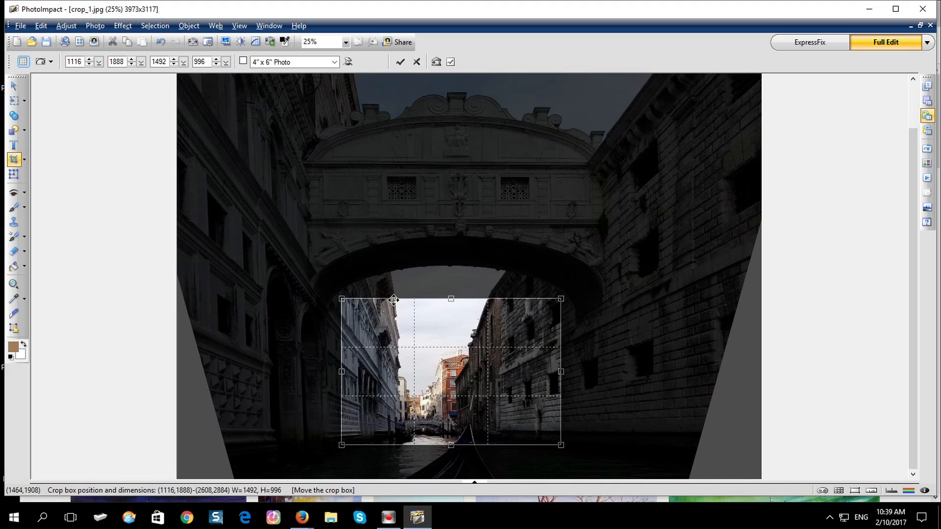
left_click_drag(450, 299, 454, 289)
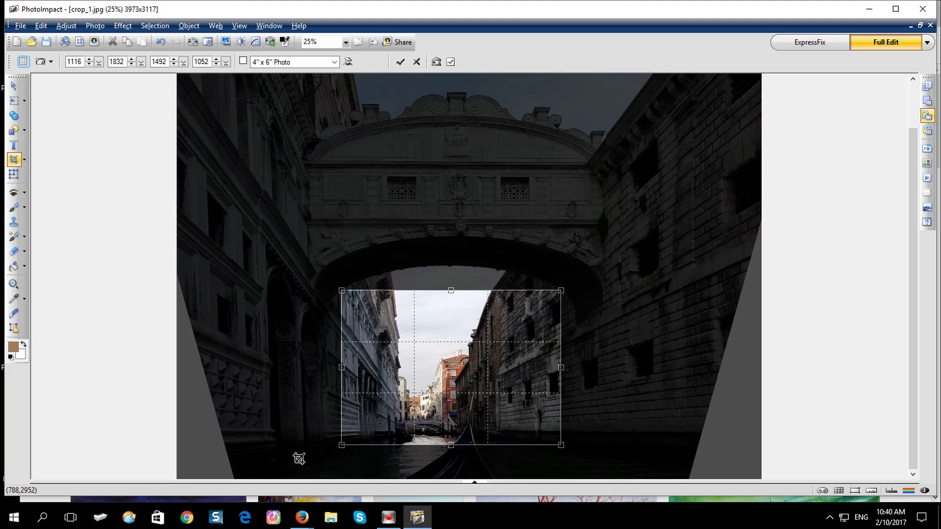
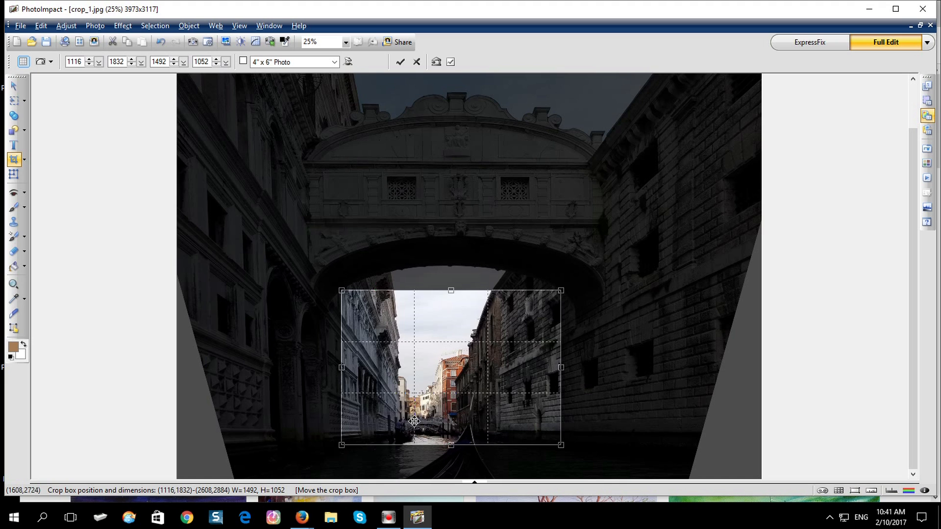
double_click(433, 372)
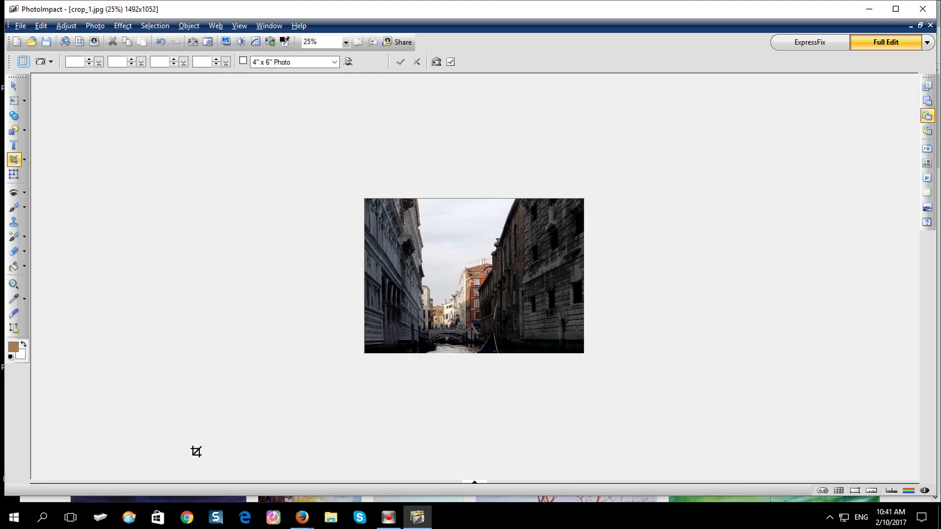
Fit the cropped canal photo in the window to view the new composition
left_click(15, 285)
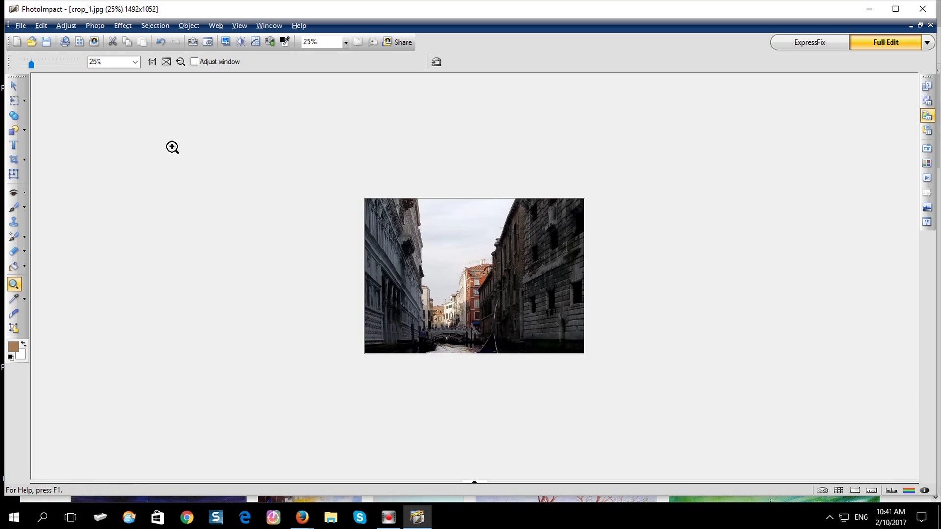
left_click(136, 62)
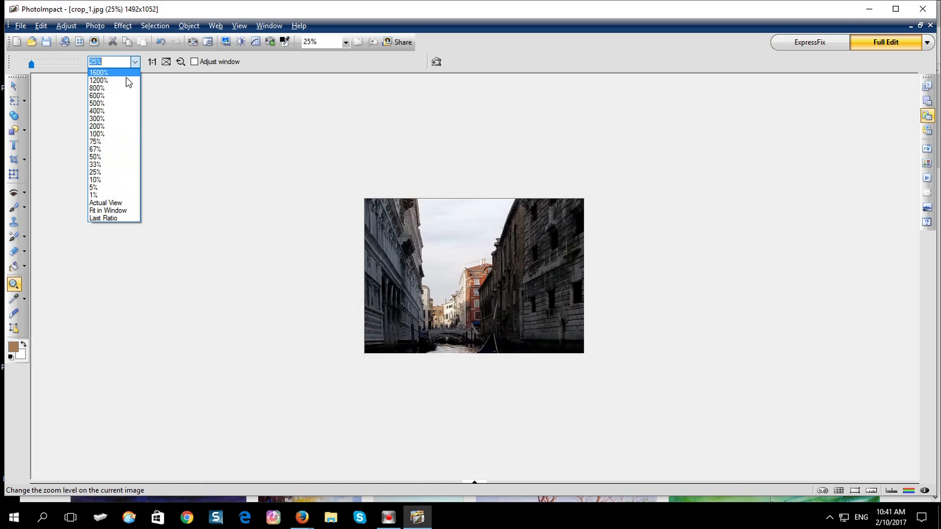
left_click(111, 212)
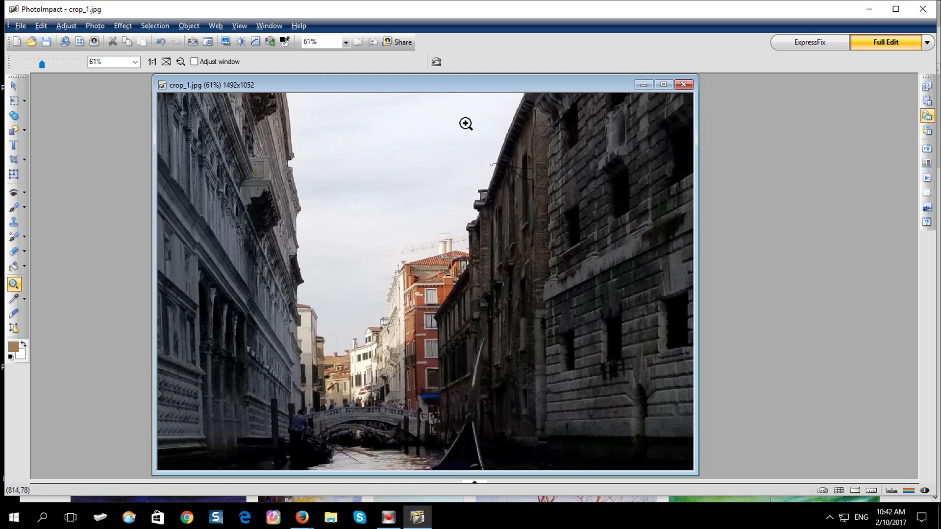
Save the cropped canal photo as a separate JPEG copy named crop_2 in the 1 TEMP folder
left_click(20, 26)
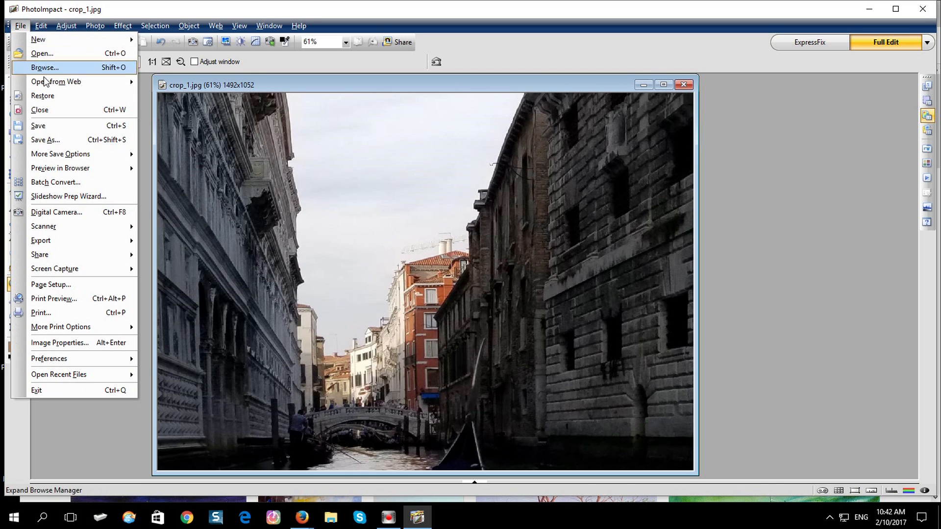
left_click(44, 138)
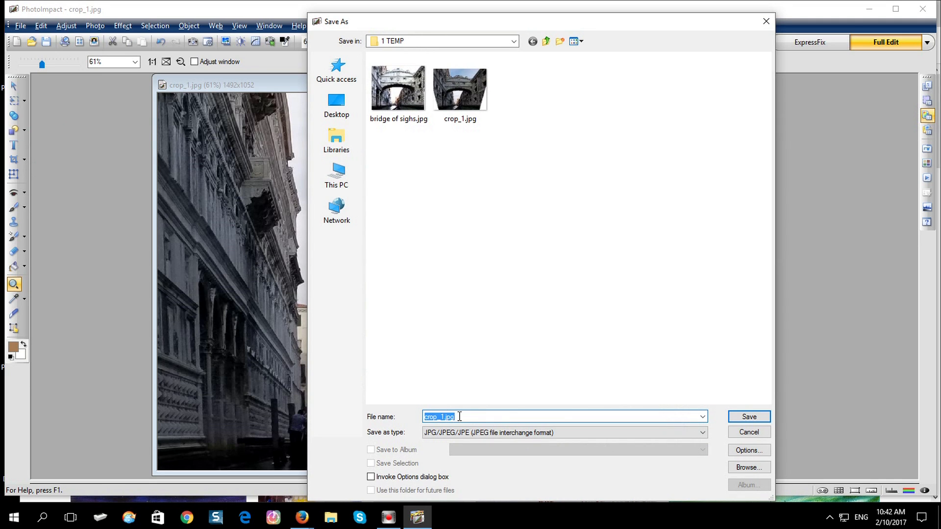
left_click(459, 417)
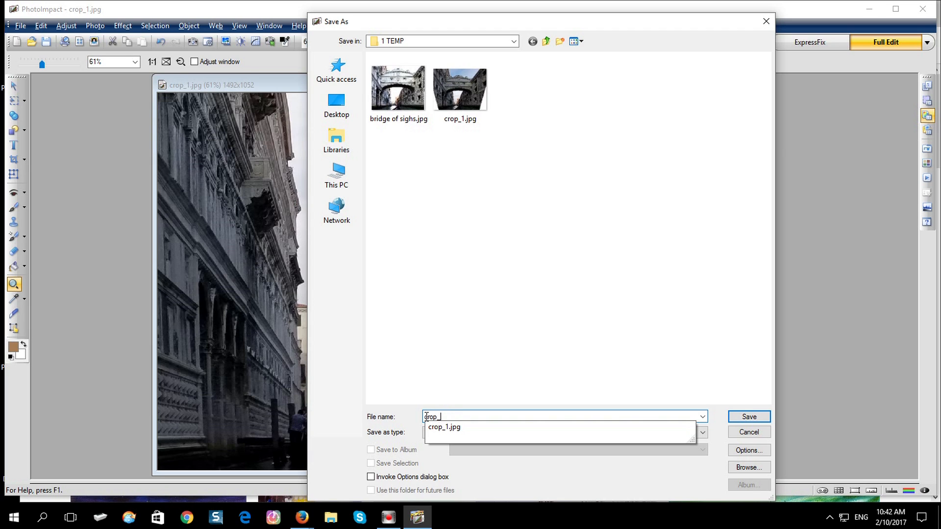
type("2")
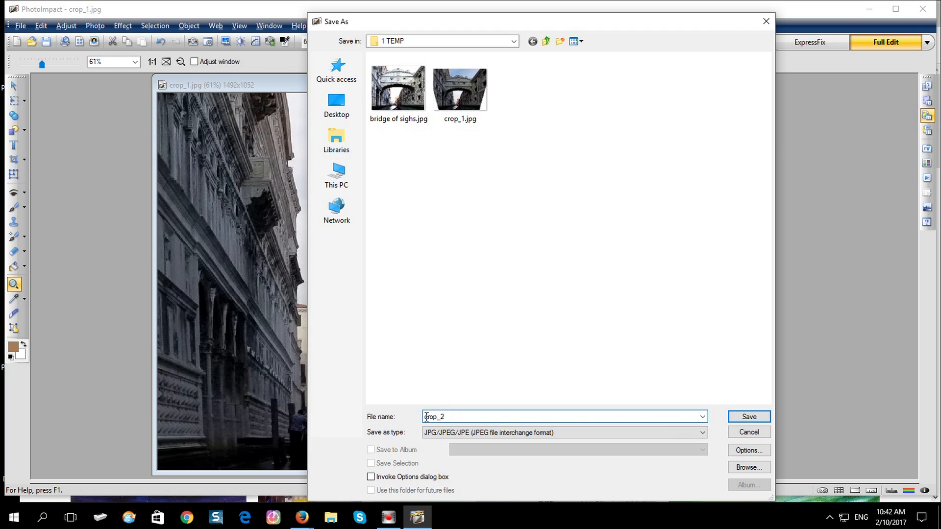
left_click(757, 417)
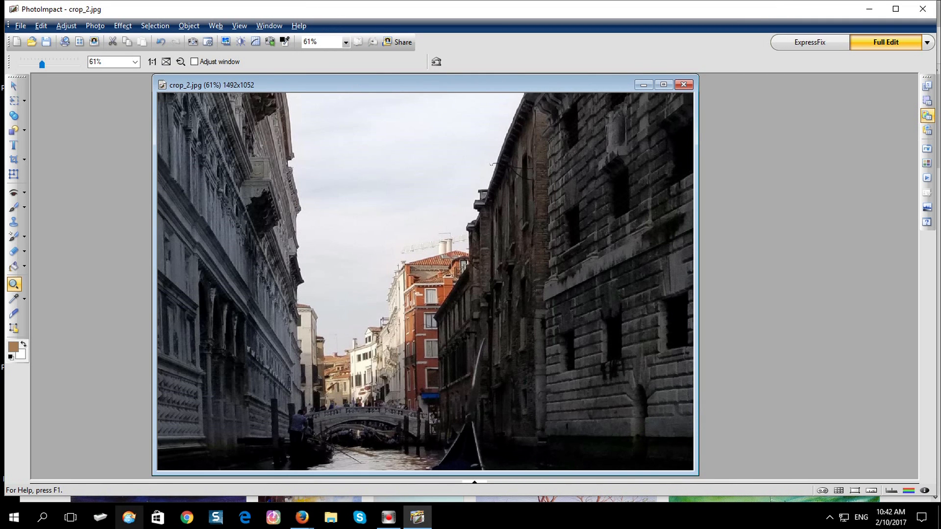
Switch to File Explorer, check the saved photo versions in the 1 TEMP folder, and close the window
left_click(330, 519)
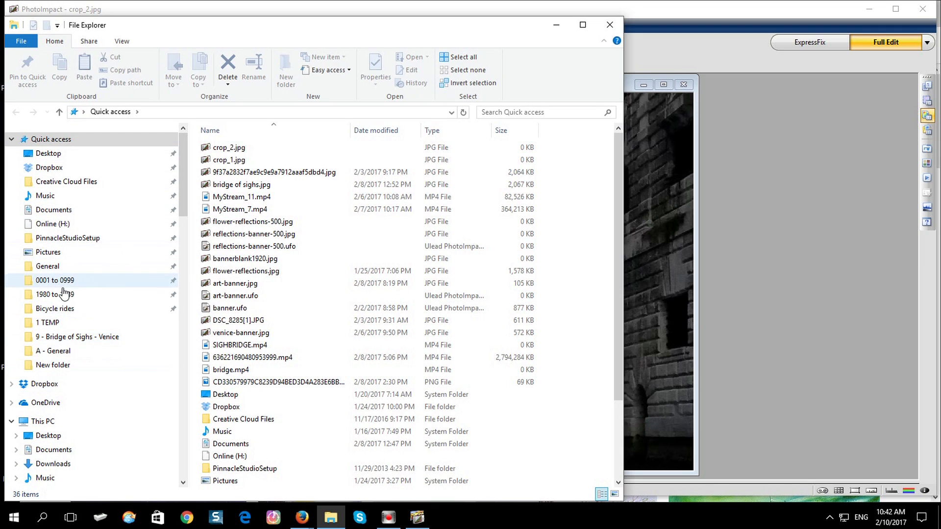
left_click(49, 324)
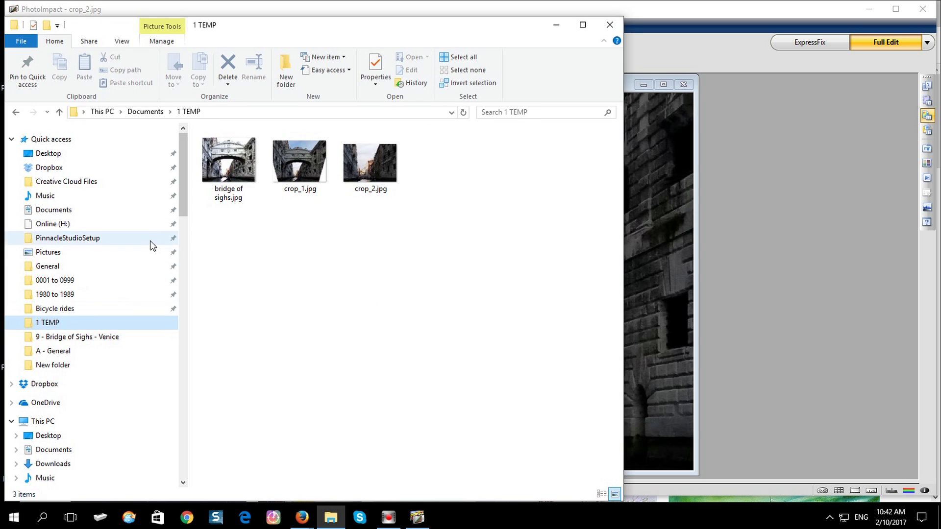
left_click_drag(184, 197, 211, 256)
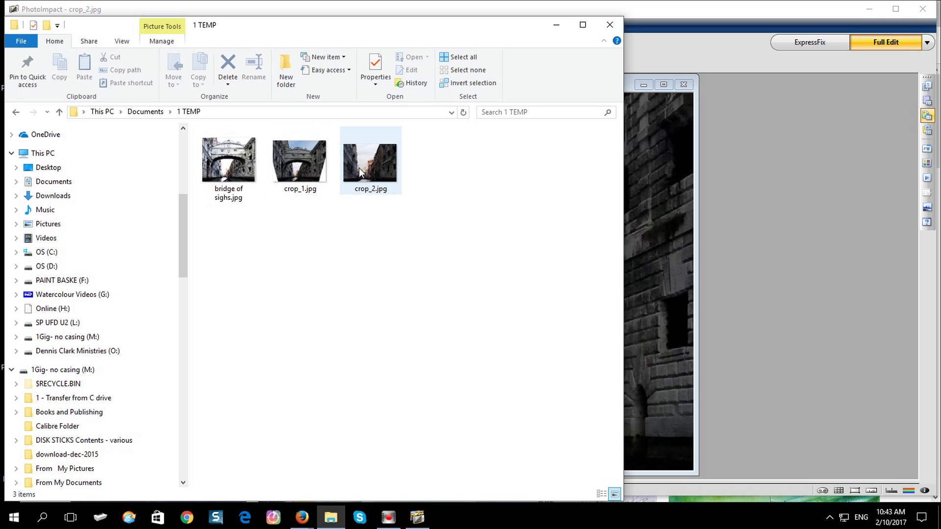
left_click(609, 27)
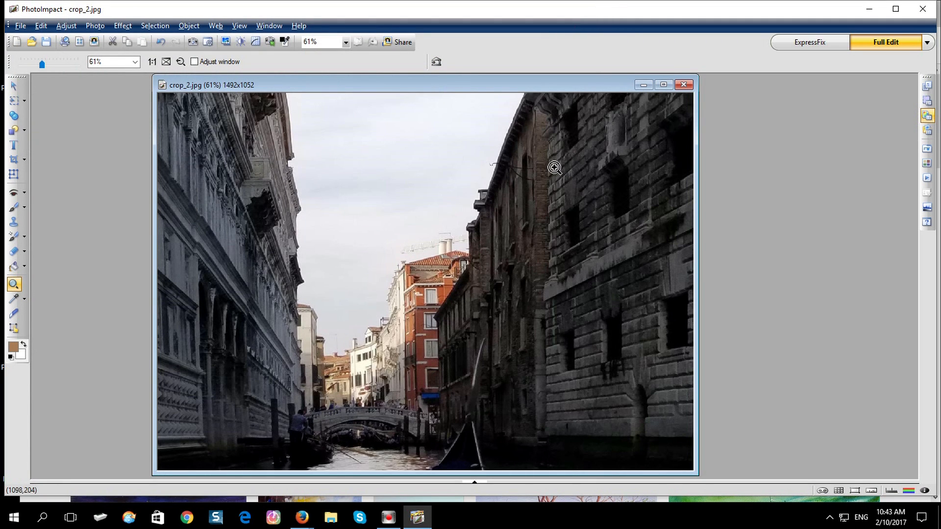